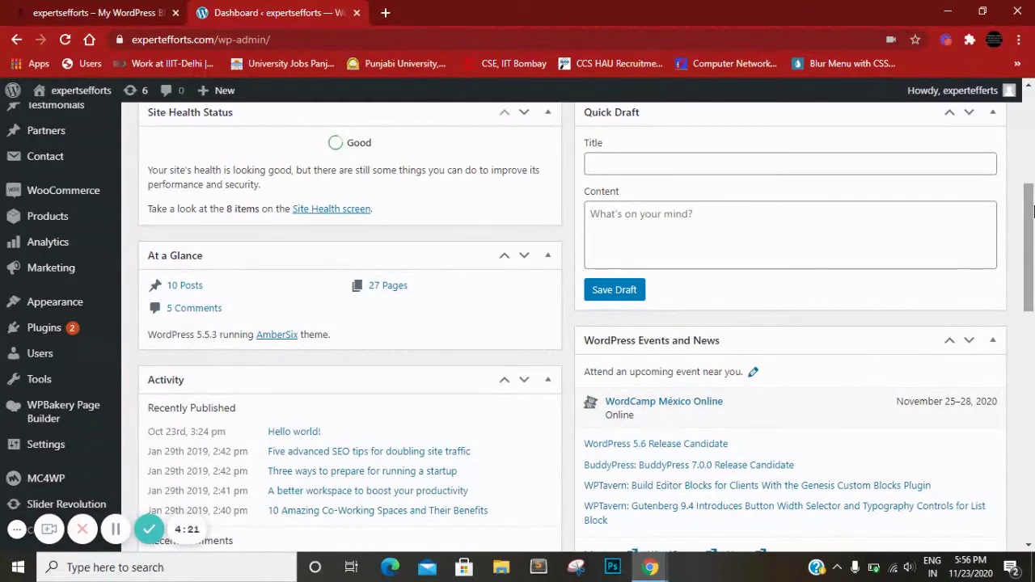
# Open the site's installed plugins list and go on to adding a new plugin
pyautogui.scroll(4, 1033, 211)
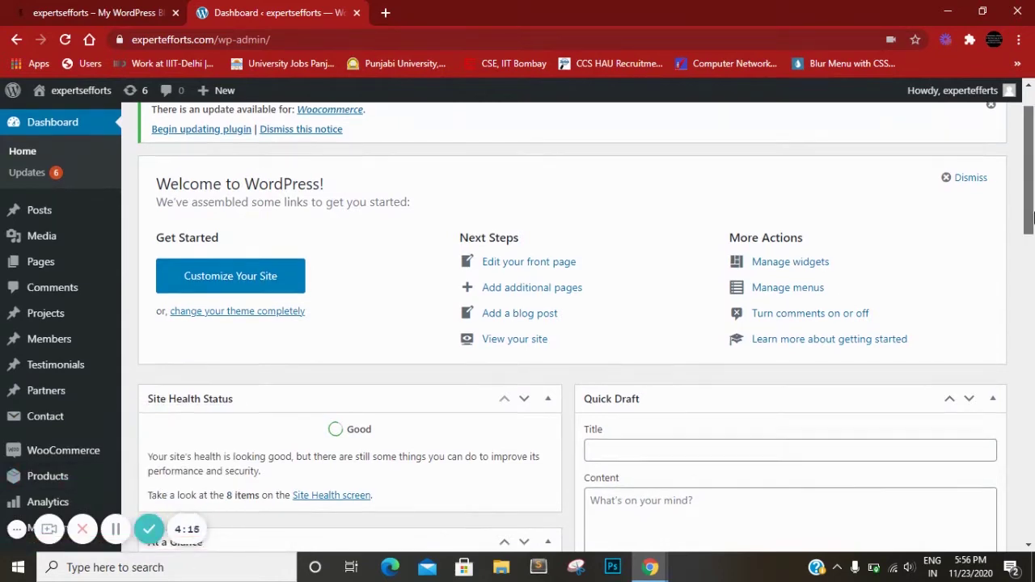
pyautogui.scroll(-4, 1033, 193)
pyautogui.moveTo(53, 332)
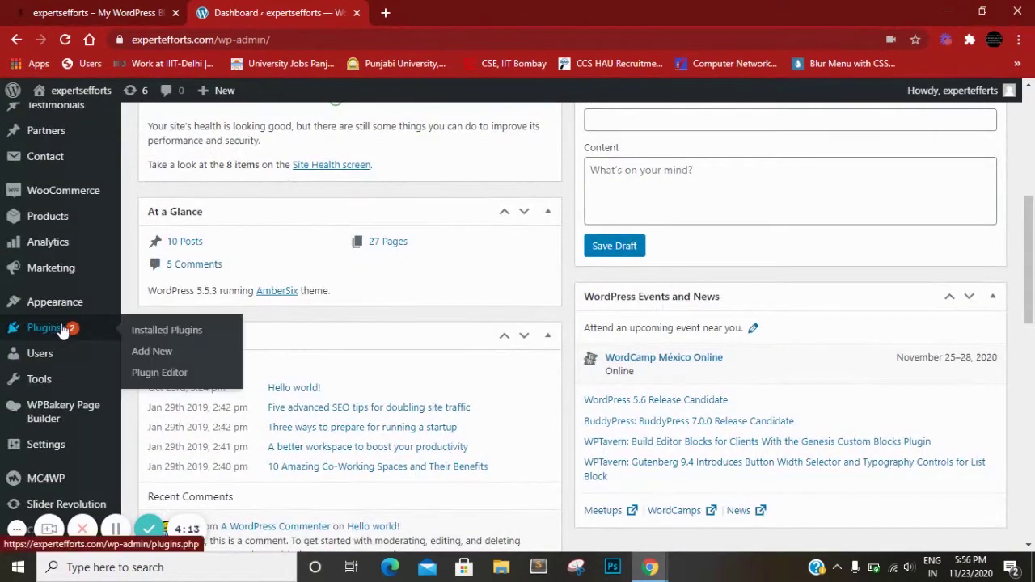
pyautogui.click(148, 334)
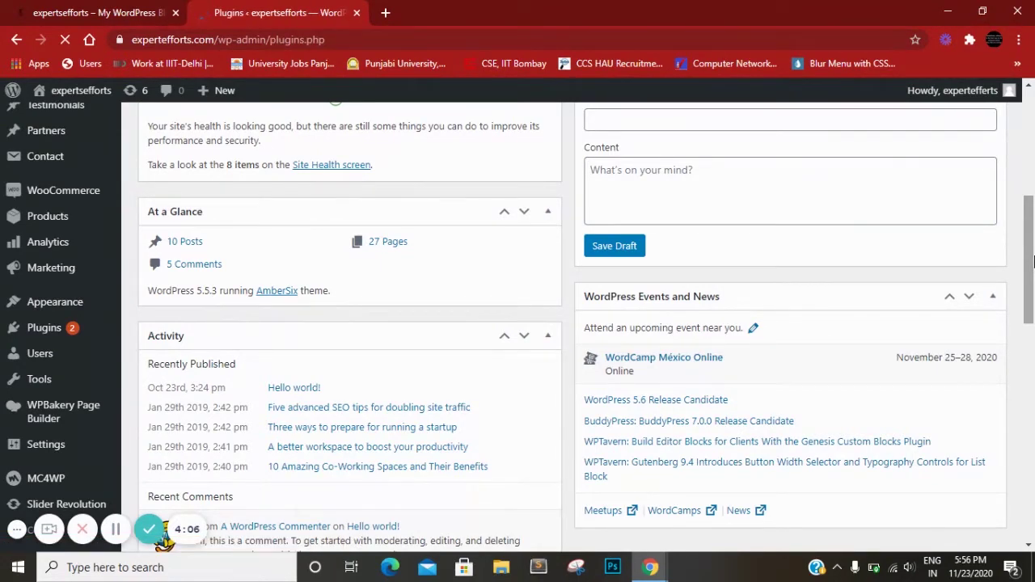
pyautogui.moveTo(1033, 260); pyautogui.dragTo(1033, 238)
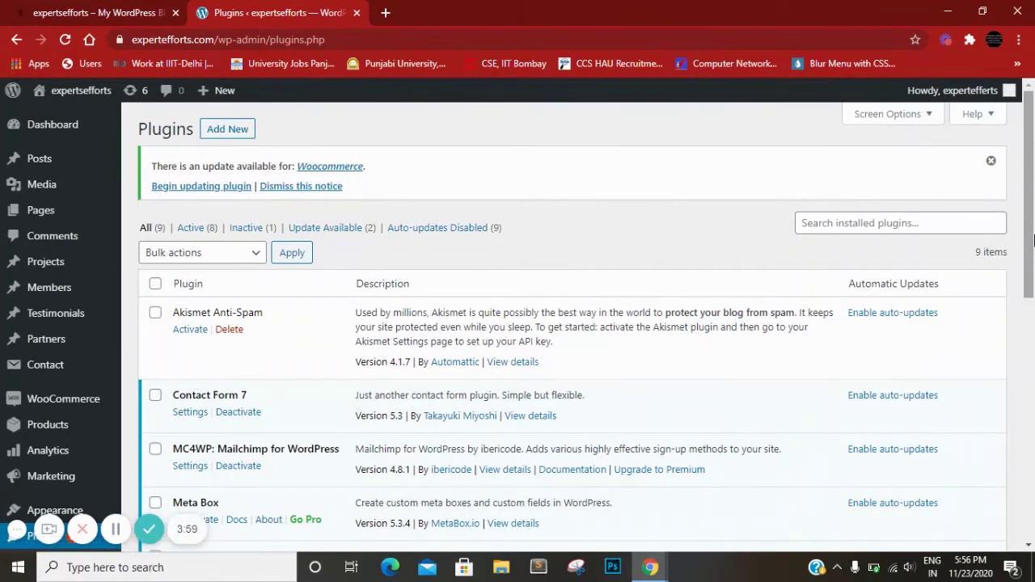
pyautogui.scroll(-1, 863, 251)
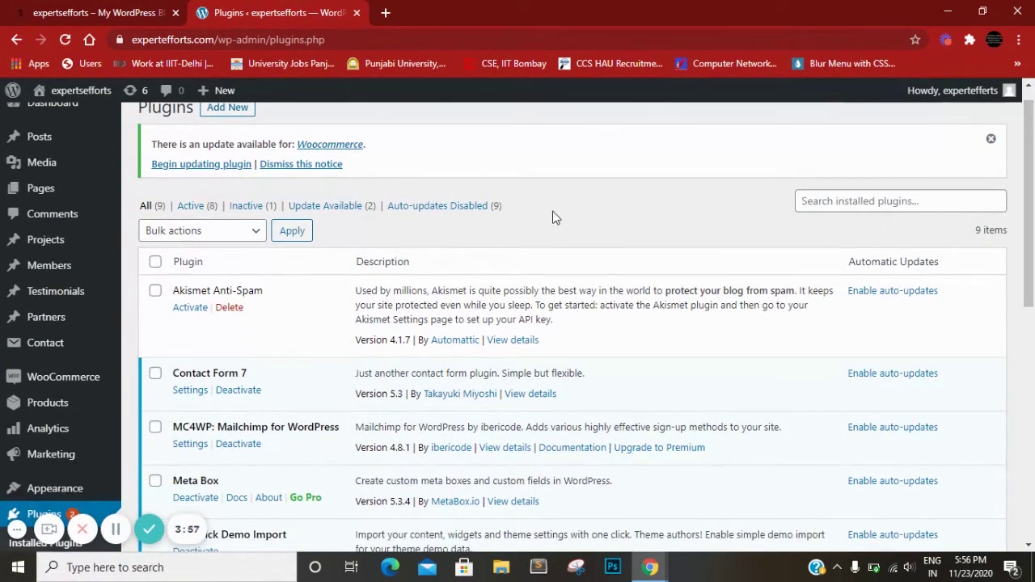
pyautogui.click(224, 113)
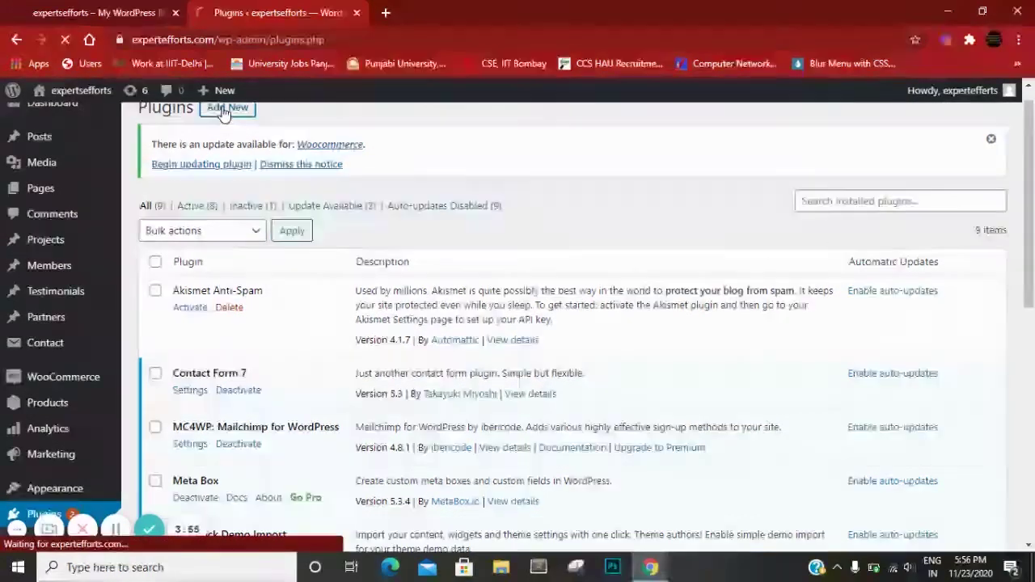
pyautogui.scroll(1, 1033, 207)
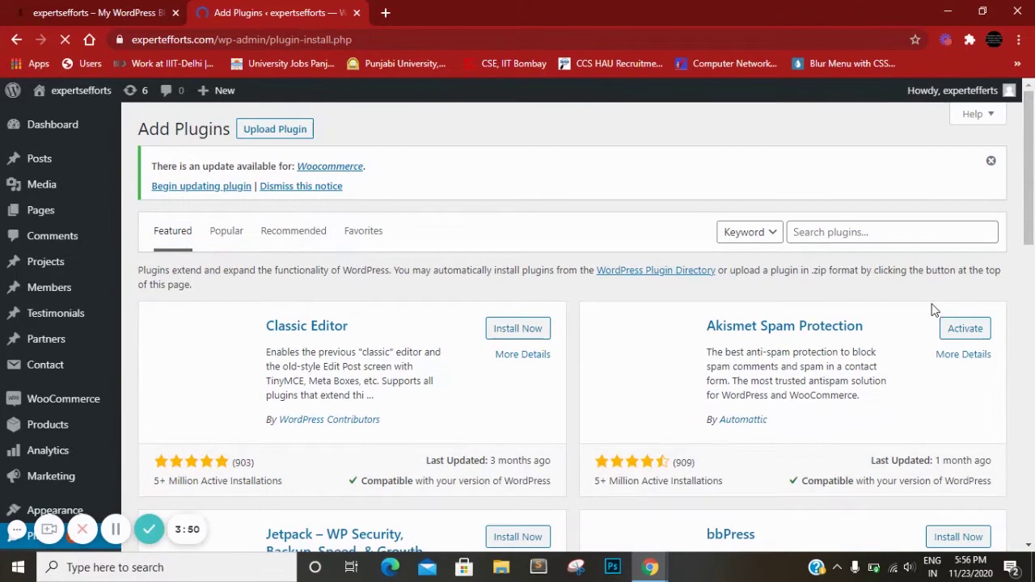
# Search the plugin directory for "elementer"
pyautogui.click(845, 235)
pyautogui.write('ele')
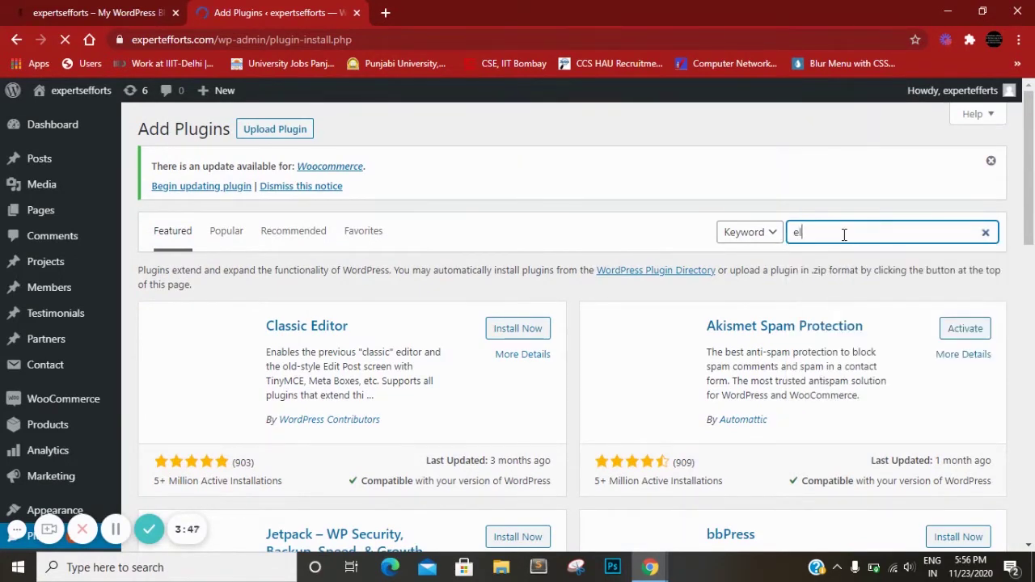
pyautogui.write('menter')
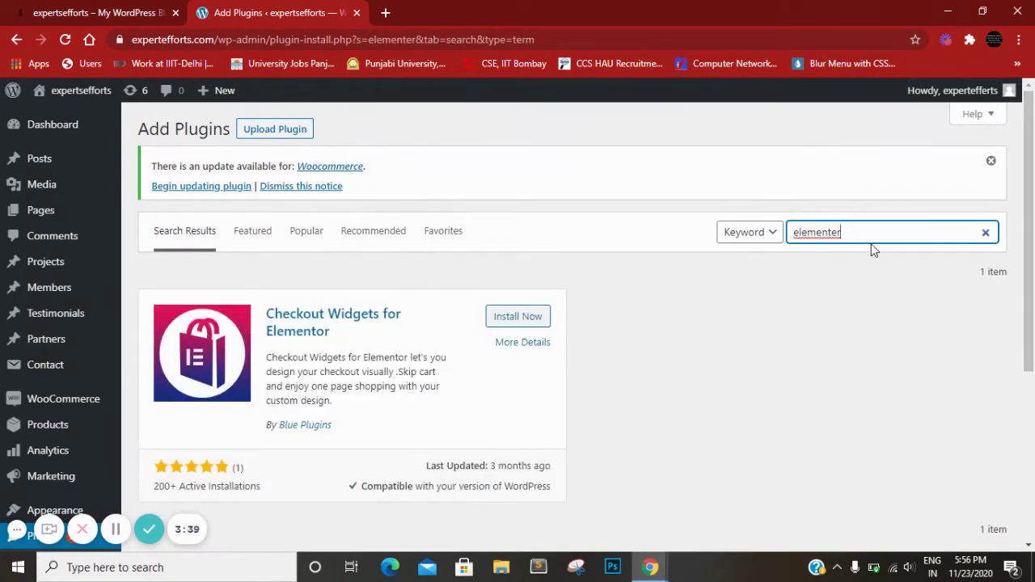
# Replace the plugin search term with "page builder"
pyautogui.press('BackSpace')
pyautogui.press('BackSpace')
pyautogui.press('BackSpace')
pyautogui.press('BackSpace')
pyautogui.press('BackSpace')
pyautogui.press('BackSpace')
pyautogui.press('BackSpace')
pyautogui.write('page builder')
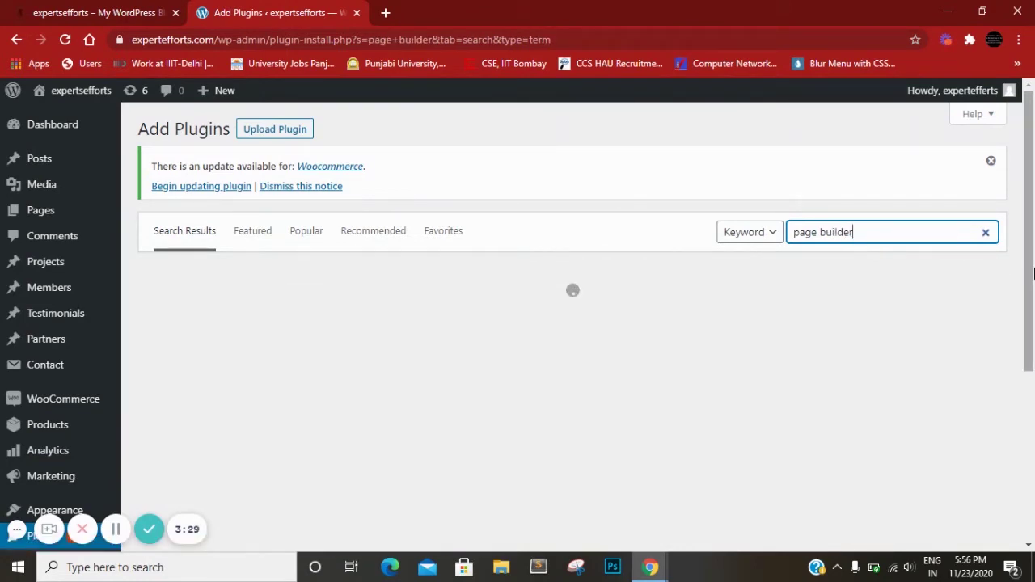
# Install and activate the Elementor Website Builder plugin from the search results
pyautogui.moveTo(1033, 275); pyautogui.dragTo(1033, 288)
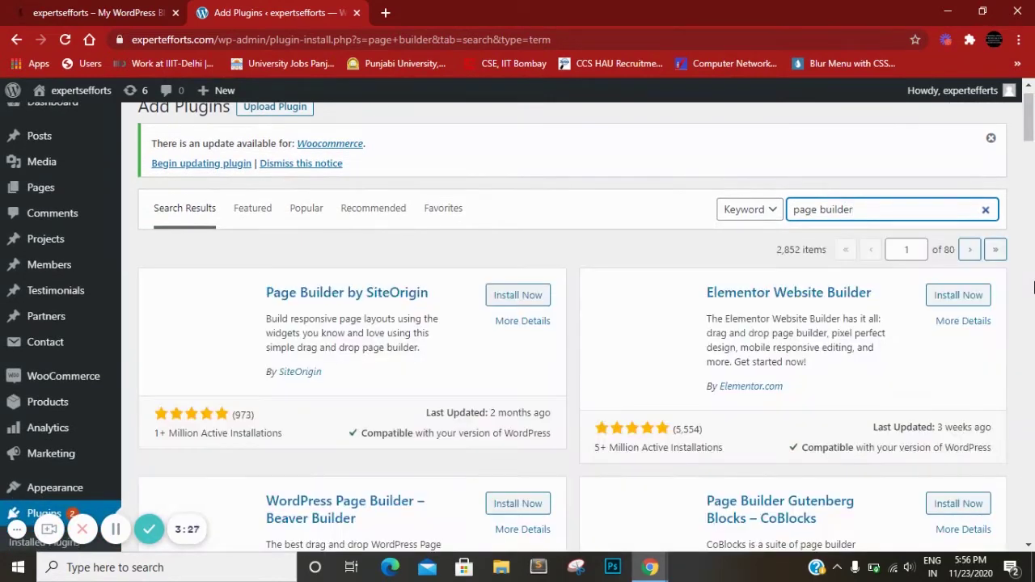
pyautogui.click(952, 299)
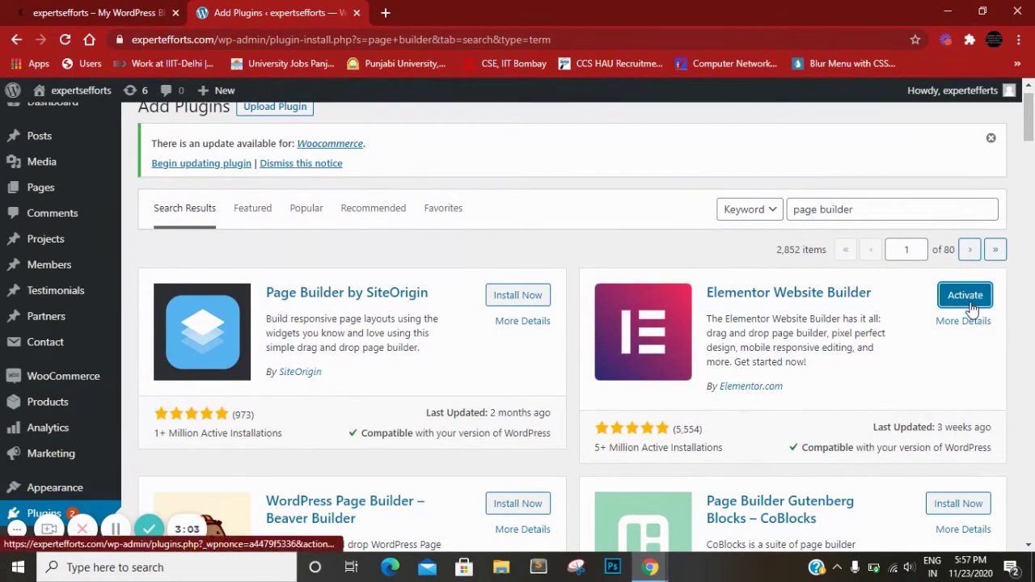
pyautogui.click(965, 296)
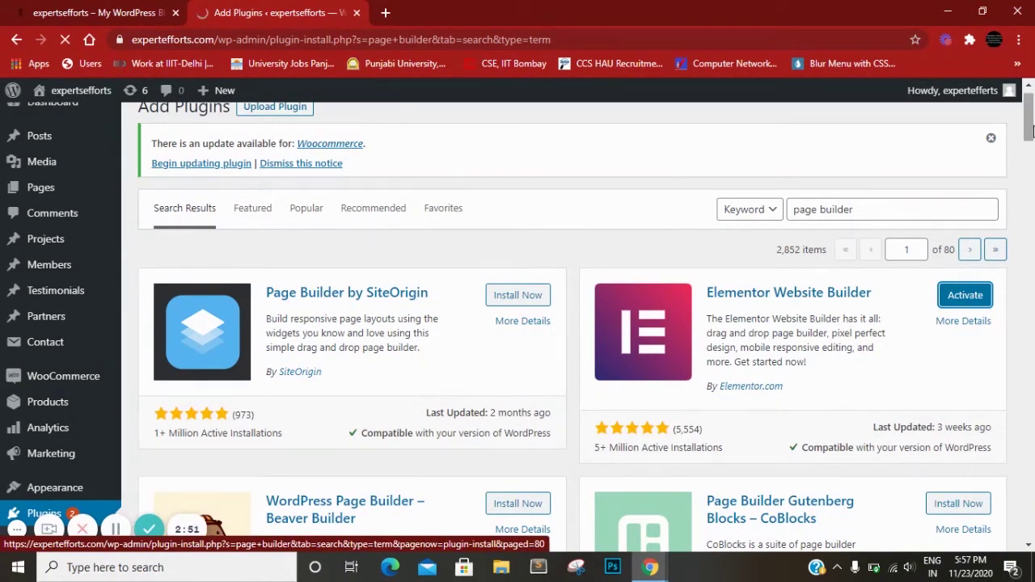
pyautogui.scroll(-2, 1032, 129)
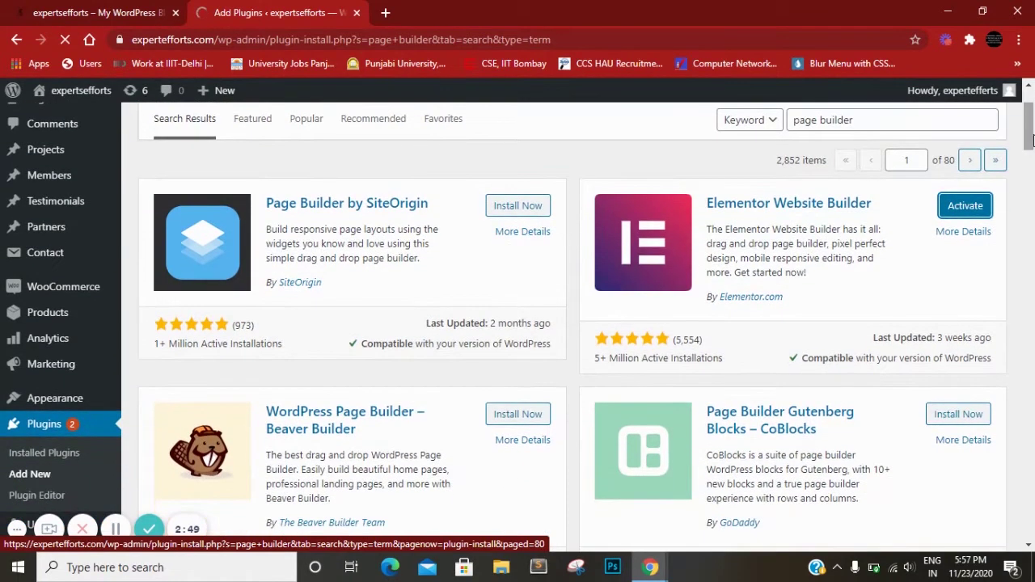
pyautogui.scroll(3, 1032, 104)
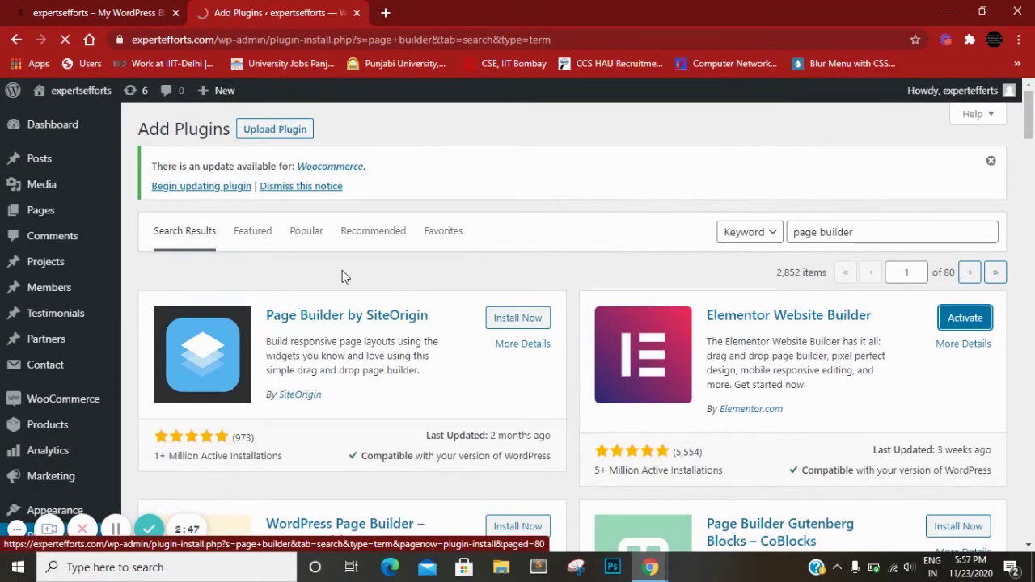
# Add a new page to the WordPress site
pyautogui.moveTo(104, 271)
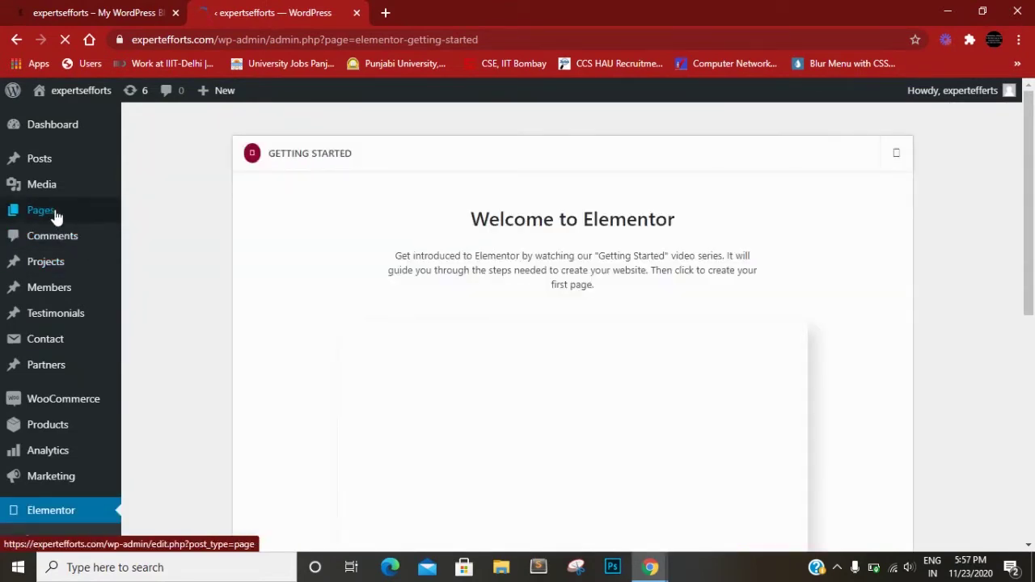
pyautogui.moveTo(55, 215)
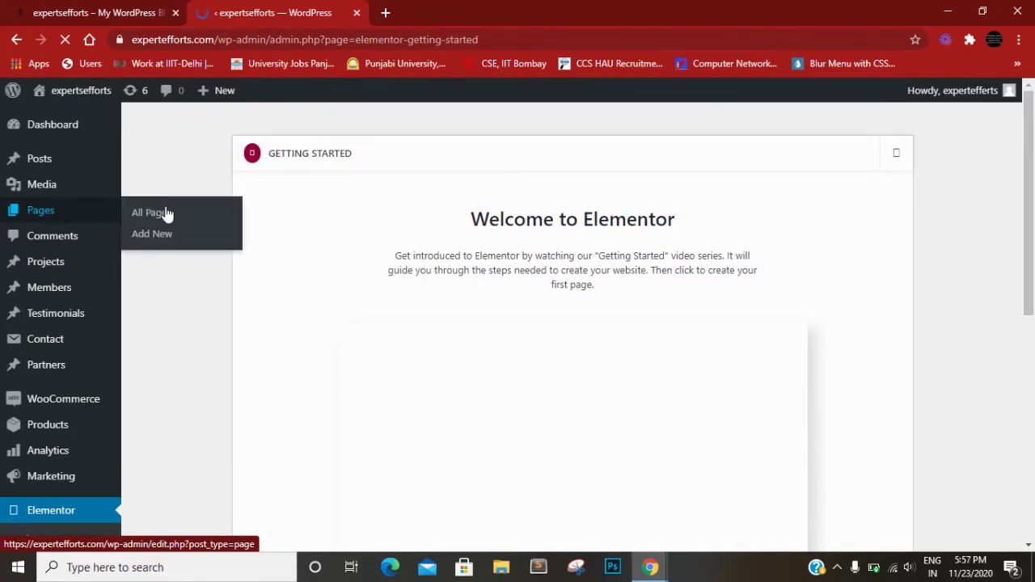
pyautogui.click(163, 235)
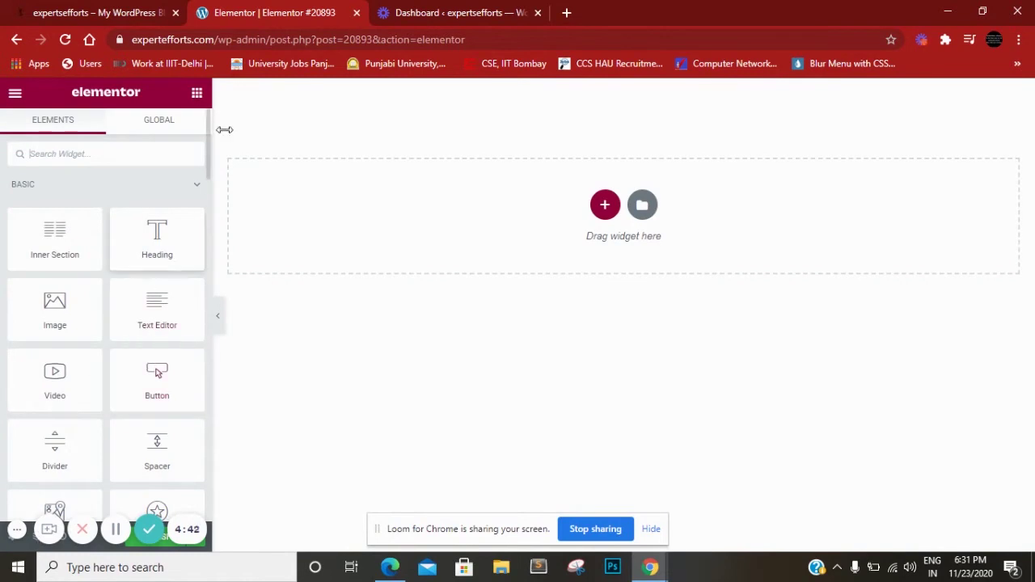
# Set the page layout to Elementor Canvas in the new page's general settings
pyautogui.click(12, 543)
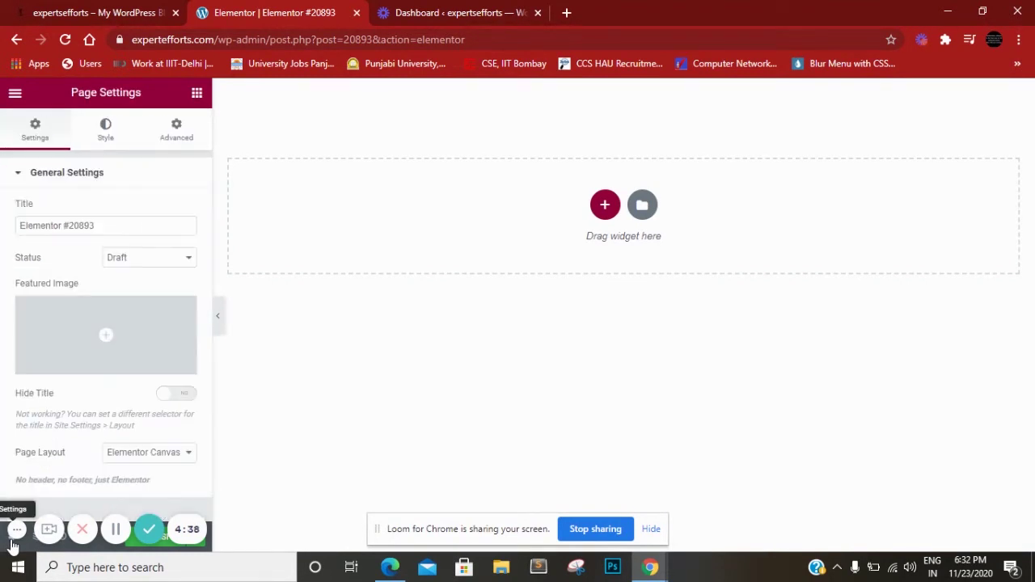
pyautogui.click(159, 457)
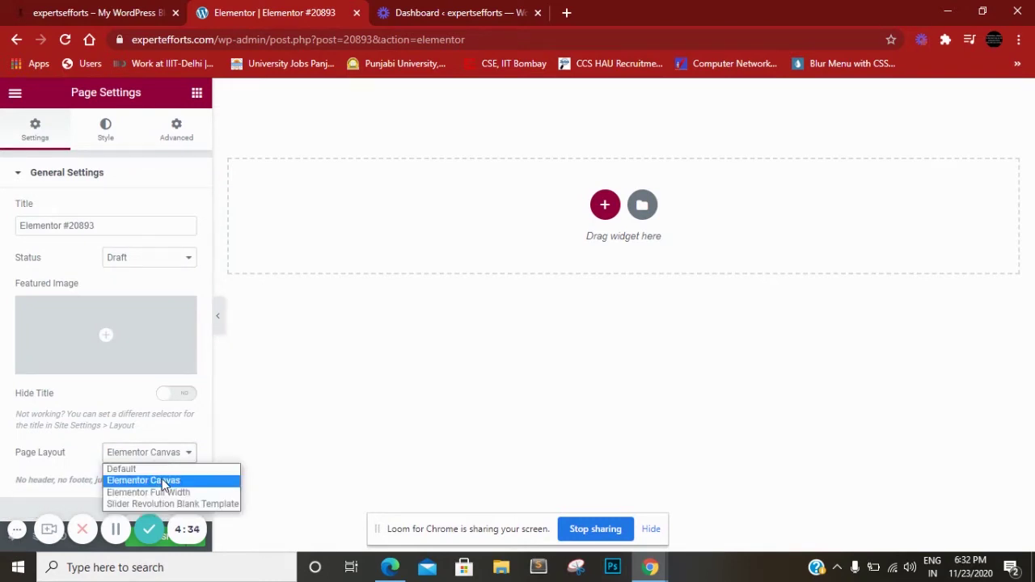
pyautogui.click(164, 481)
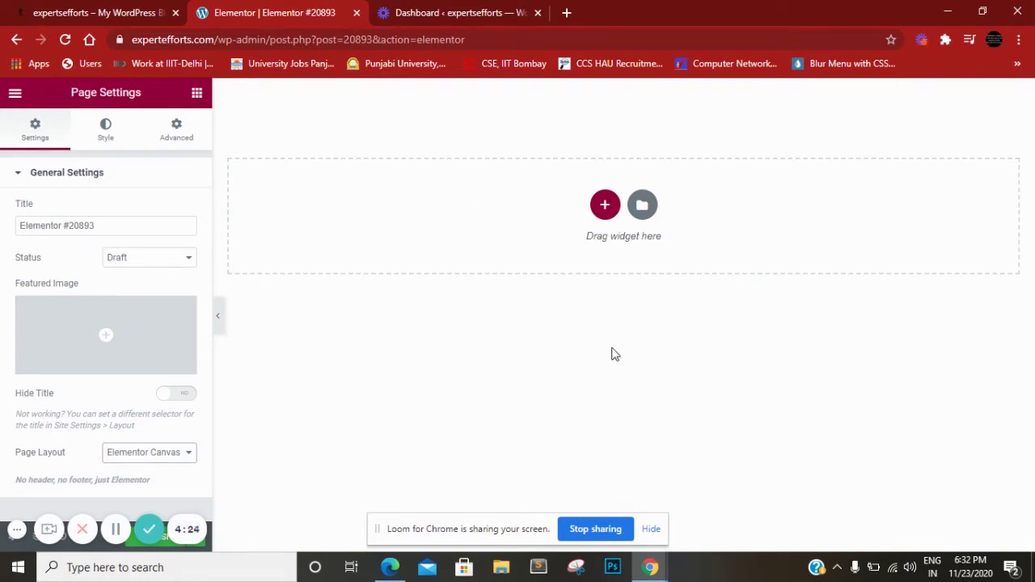
# Add a single-column section to the empty page and place a Heading widget in it
pyautogui.click(602, 214)
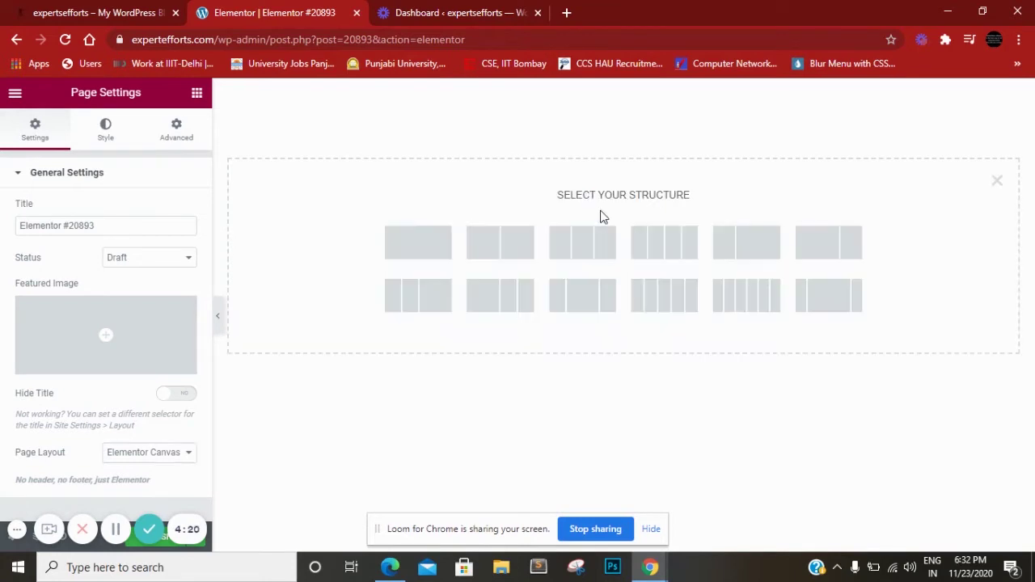
pyautogui.click(413, 264)
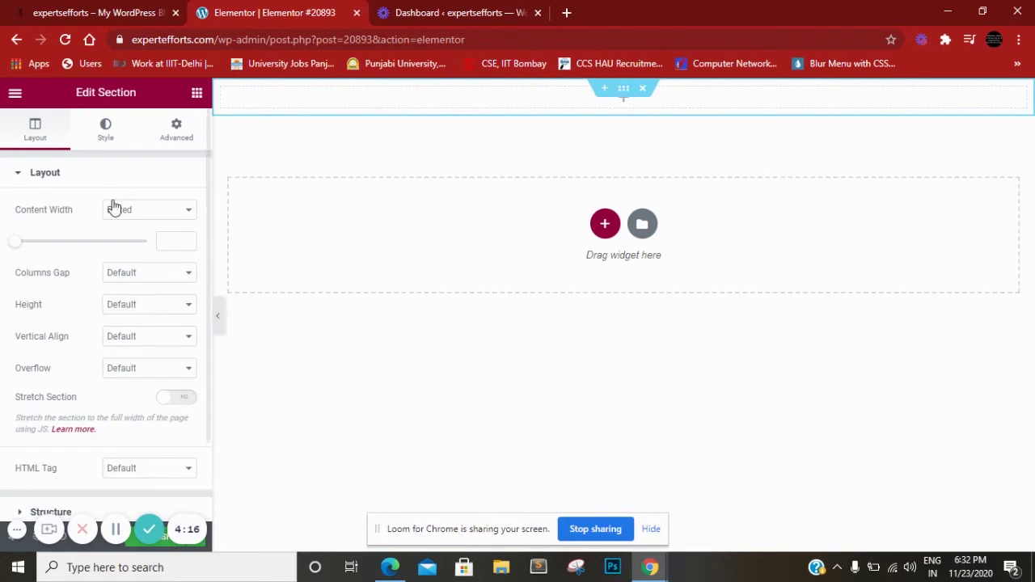
pyautogui.click(625, 106)
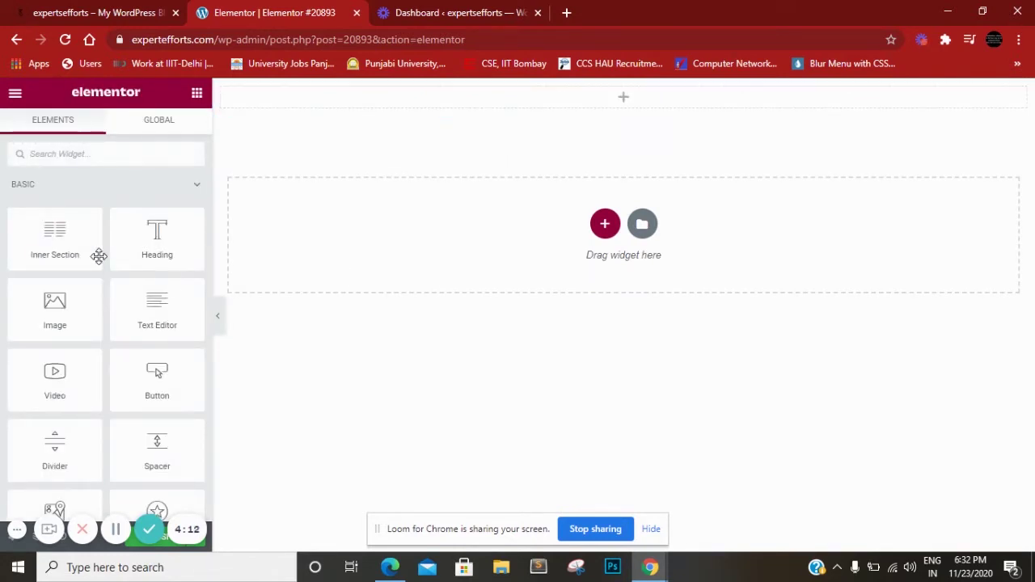
pyautogui.moveTo(144, 246); pyautogui.dragTo(291, 138)
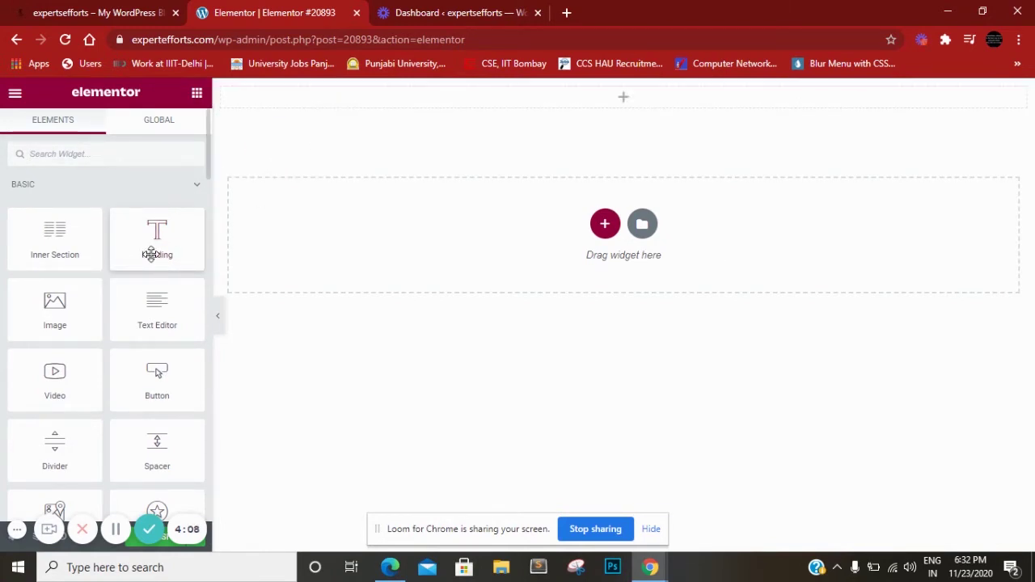
pyautogui.moveTo(153, 254); pyautogui.dragTo(409, 104)
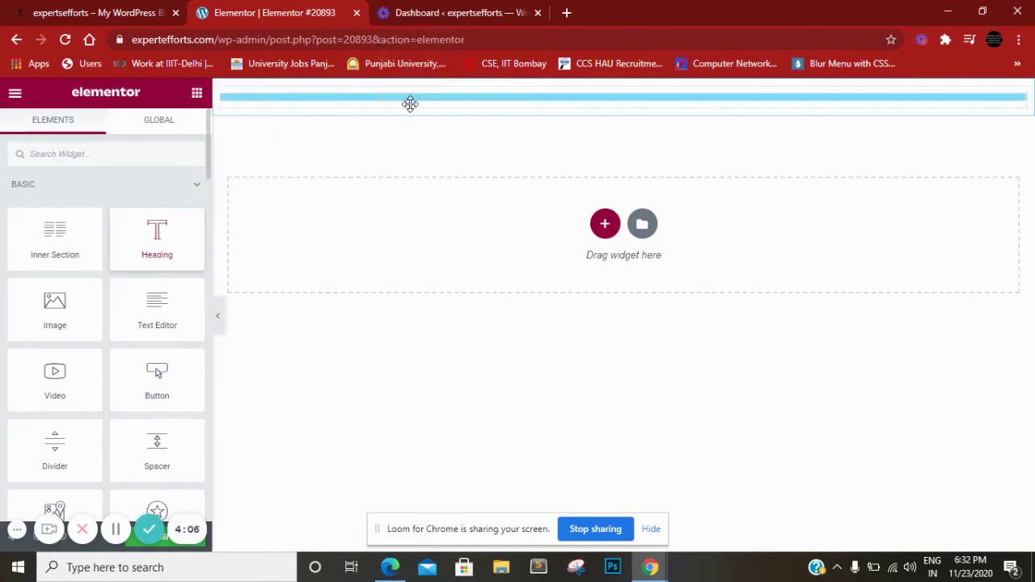
# Set the heading widget's title to "First Heading"
pyautogui.moveTo(139, 227); pyautogui.dragTo(11, 236)
pyautogui.write('Fi')
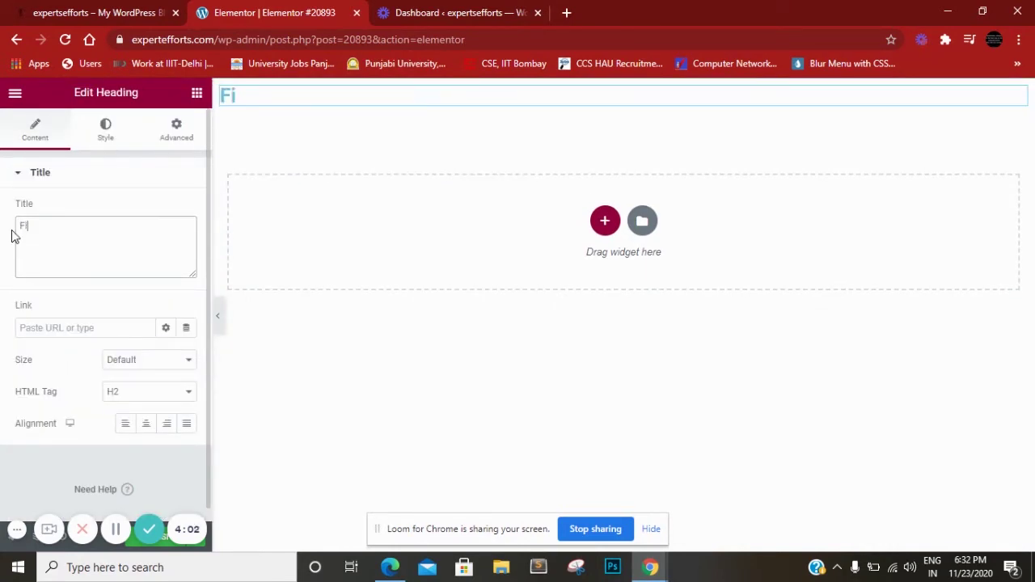
pyautogui.write('rst Haeding')
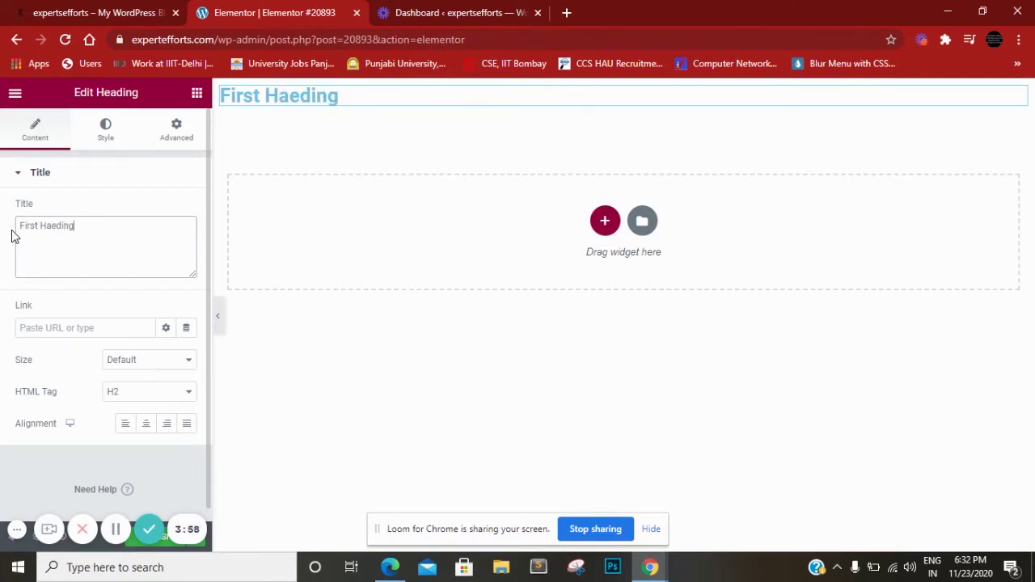
pyautogui.press('BackSpace')
pyautogui.press('BackSpace')
pyautogui.press('BackSpace')
pyautogui.press('BackSpace')
pyautogui.press('BackSpace')
pyautogui.press('BackSpace')
pyautogui.write('eading')
# Center-align the heading and set its HTML tag to H1 with the Default size
pyautogui.click(147, 425)
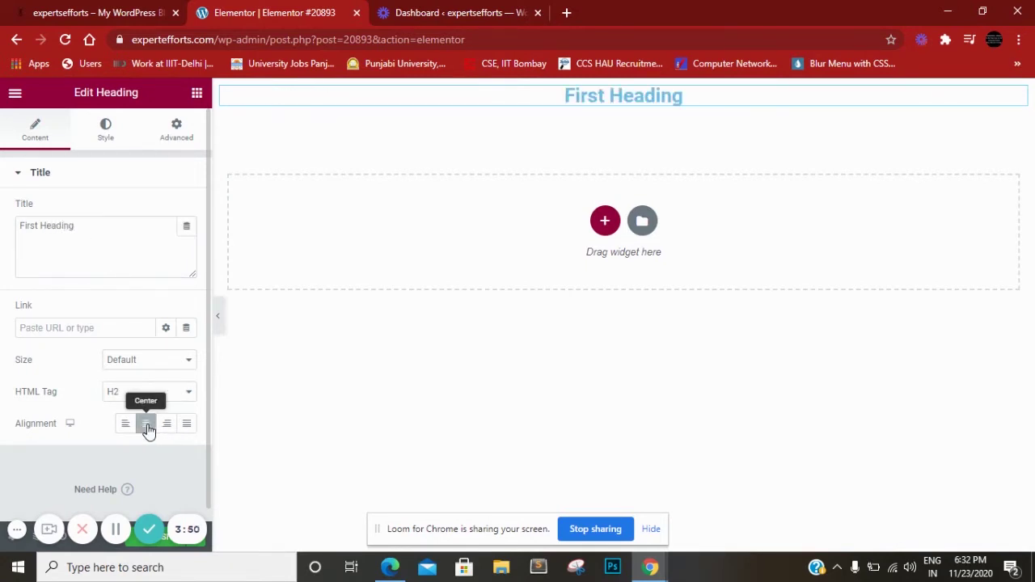
pyautogui.click(122, 393)
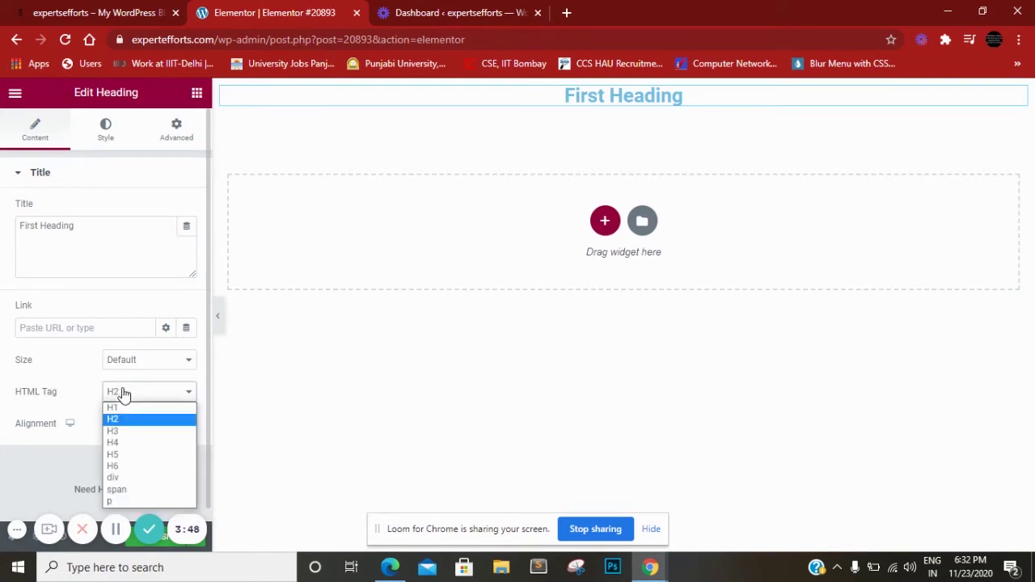
pyautogui.click(124, 412)
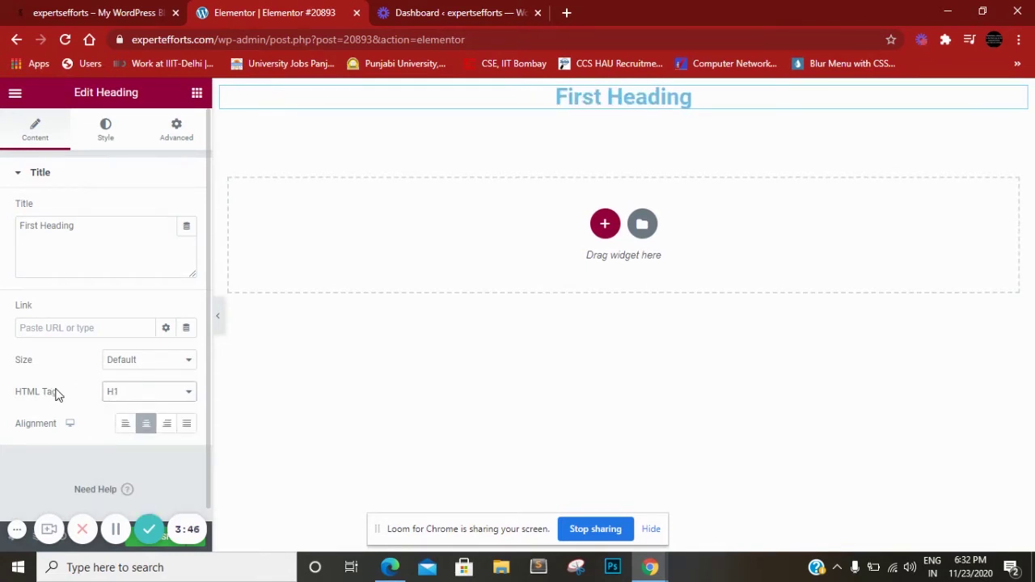
pyautogui.click(114, 364)
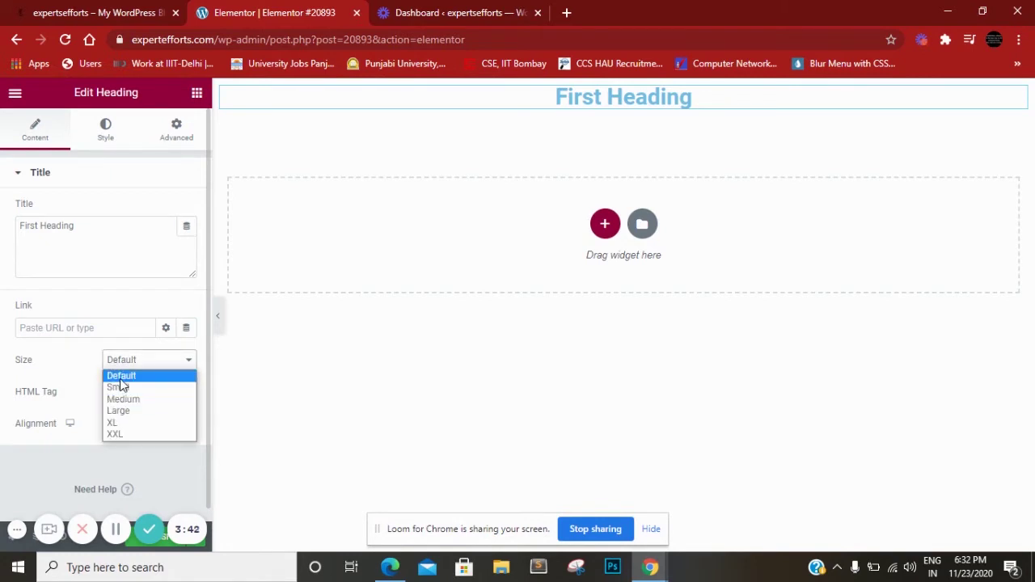
pyautogui.click(120, 379)
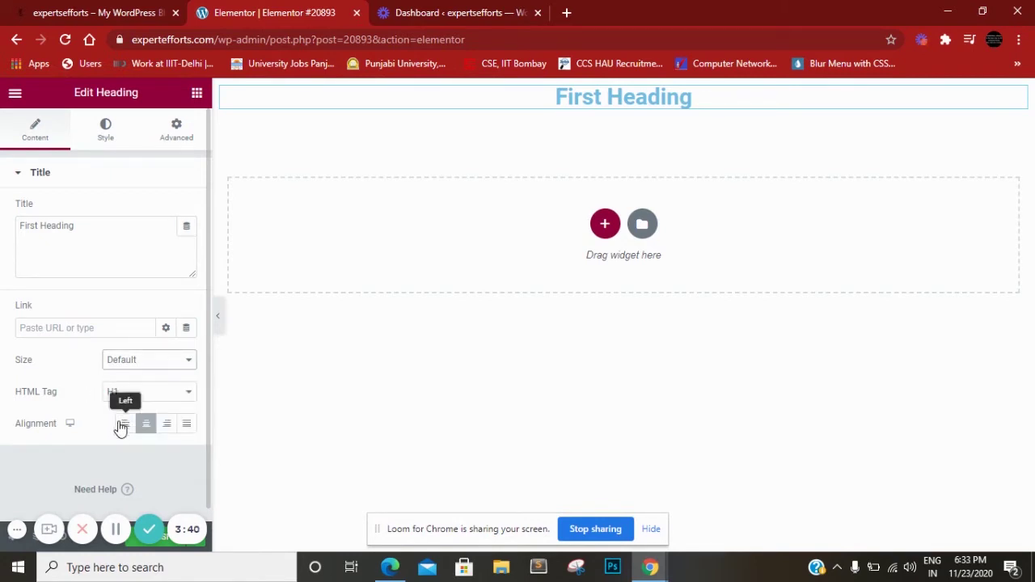
# Set the heading's text color to dark blue, #00597E
pyautogui.click(108, 152)
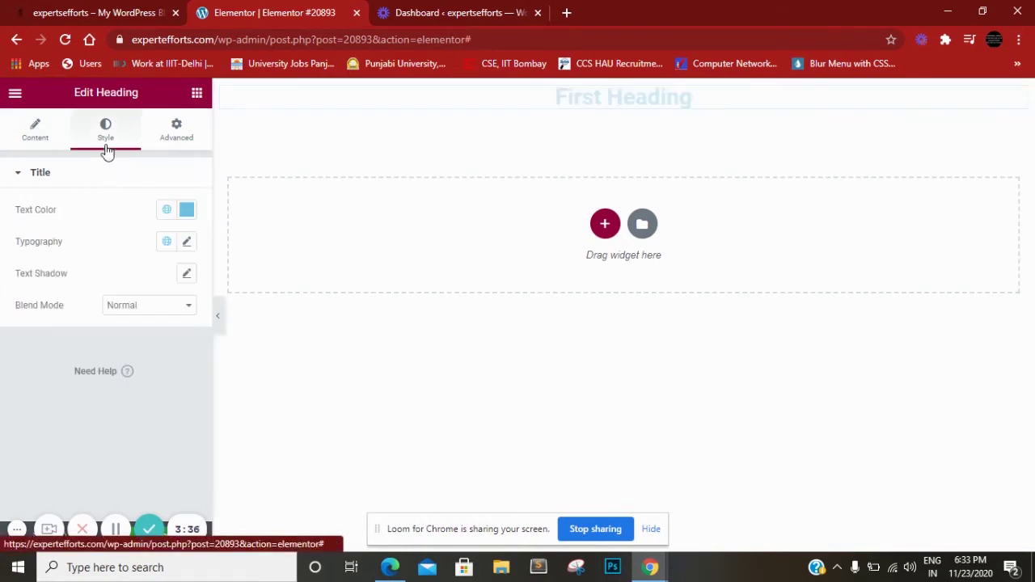
pyautogui.click(187, 211)
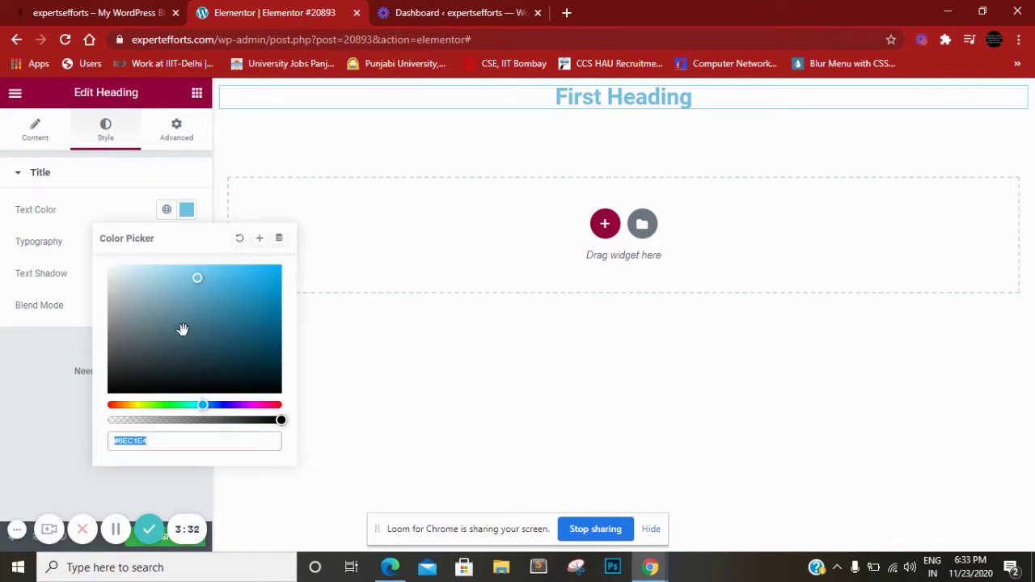
pyautogui.click(237, 371)
pyautogui.moveTo(237, 371); pyautogui.dragTo(243, 372)
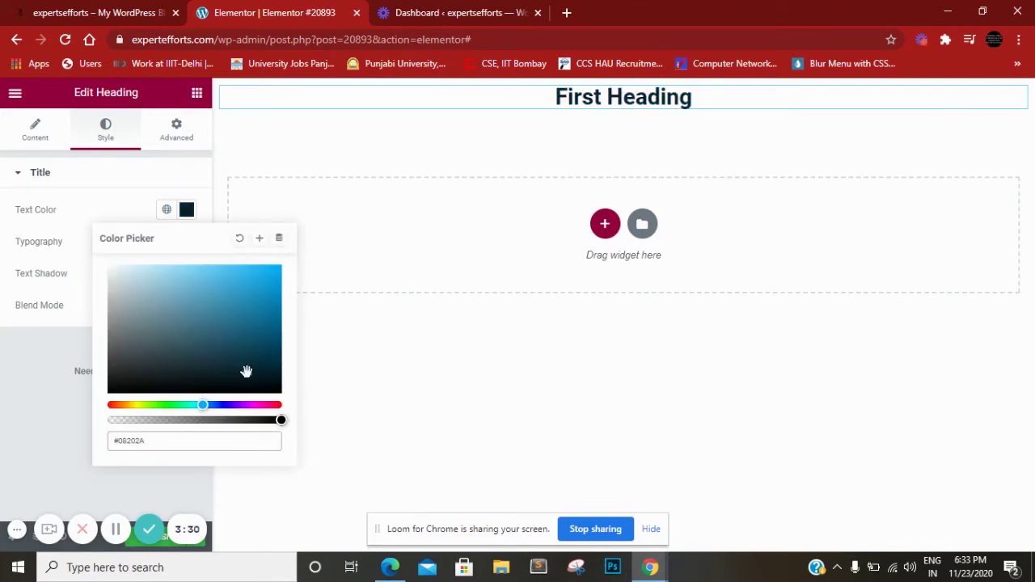
pyautogui.moveTo(247, 371)
pyautogui.mouseDown()
pyautogui.moveTo(276, 330)
pyautogui.moveTo(292, 336)
pyautogui.mouseUp()
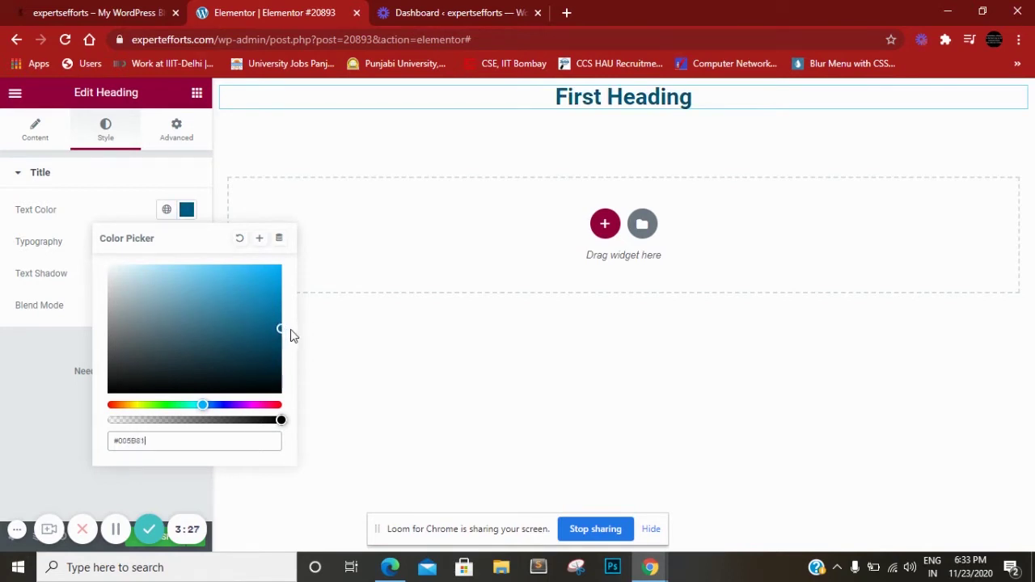
pyautogui.click(27, 371)
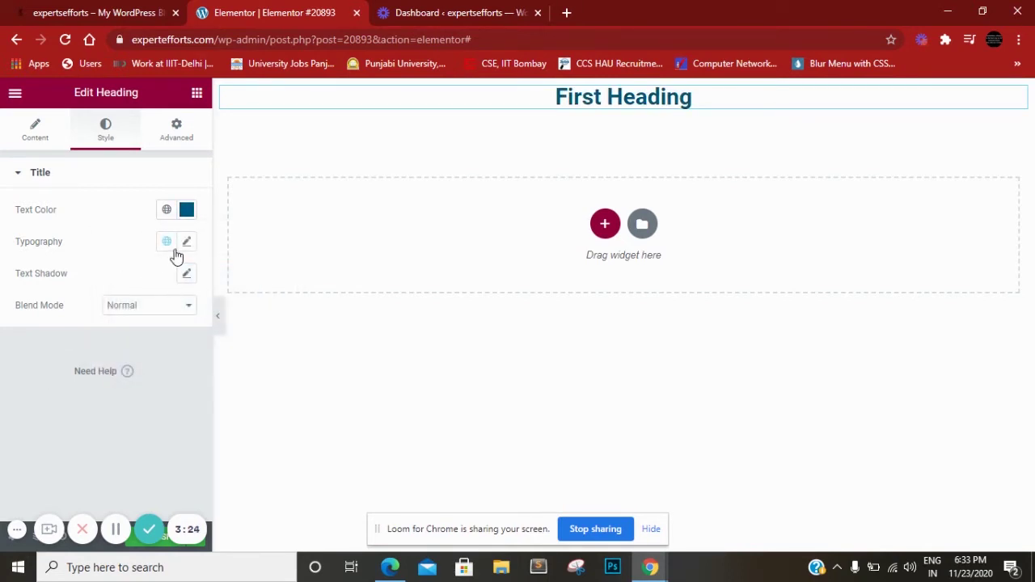
# Set the heading's typography size to 53 px
pyautogui.click(185, 243)
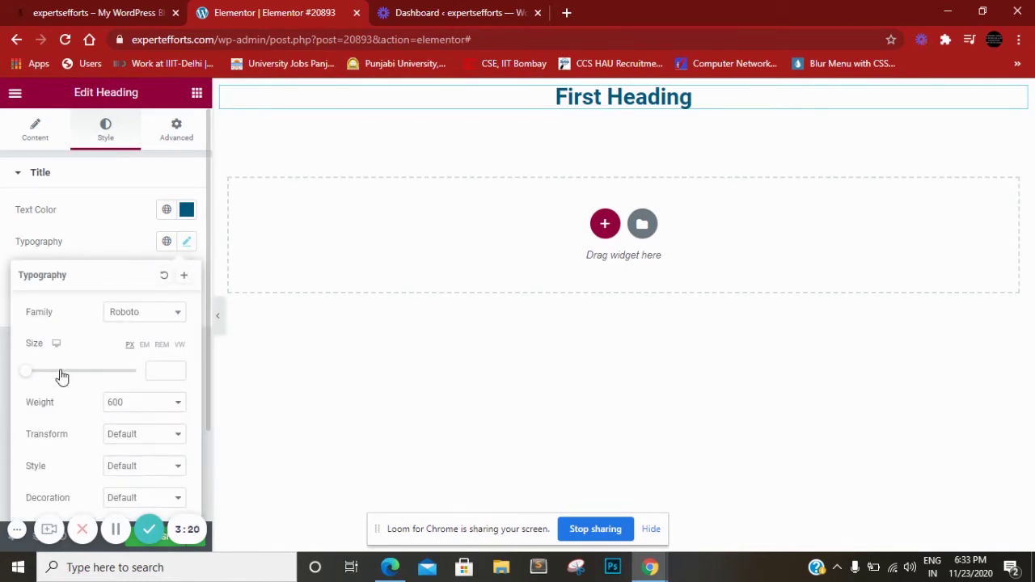
pyautogui.moveTo(26, 378); pyautogui.dragTo(57, 380)
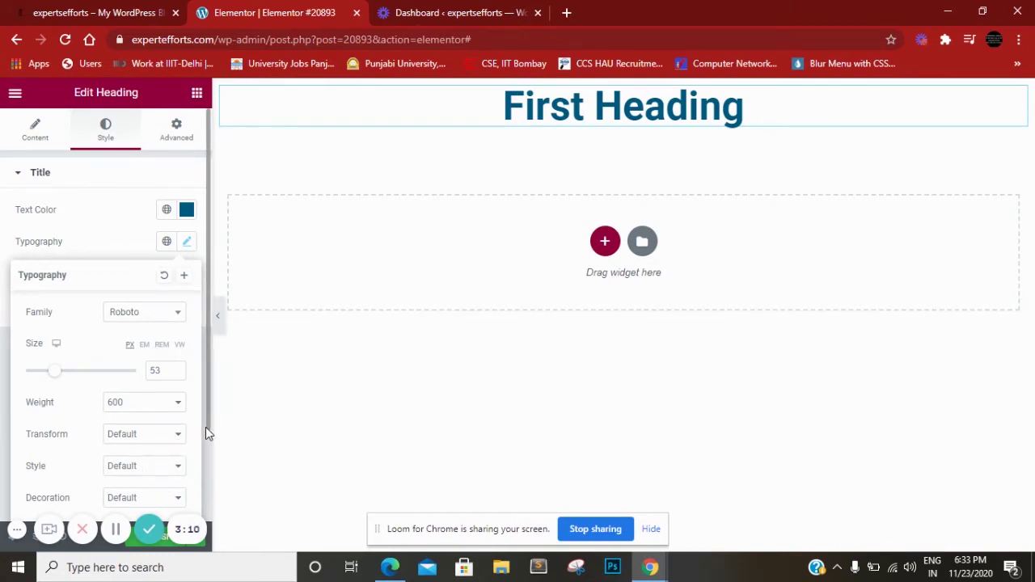
pyautogui.scroll(-2, 204, 449)
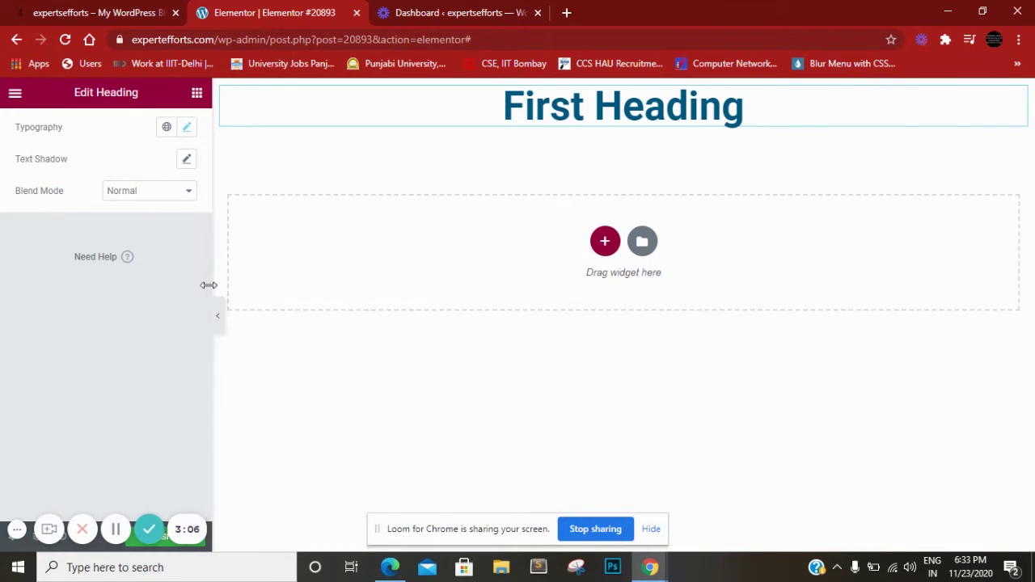
pyautogui.scroll(2, 206, 132)
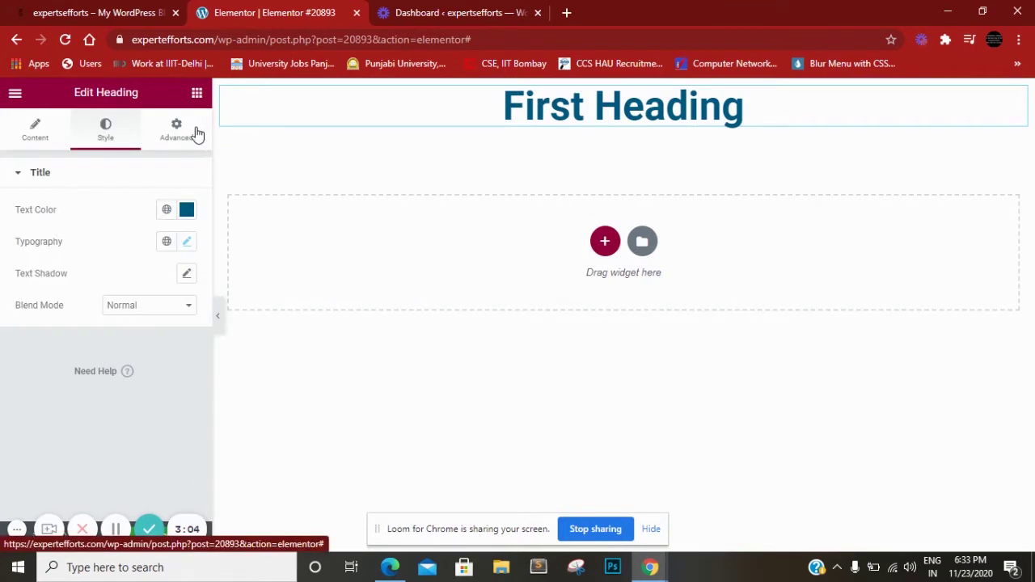
# Set the heading's padding to 20 px on all four sides
pyautogui.click(188, 134)
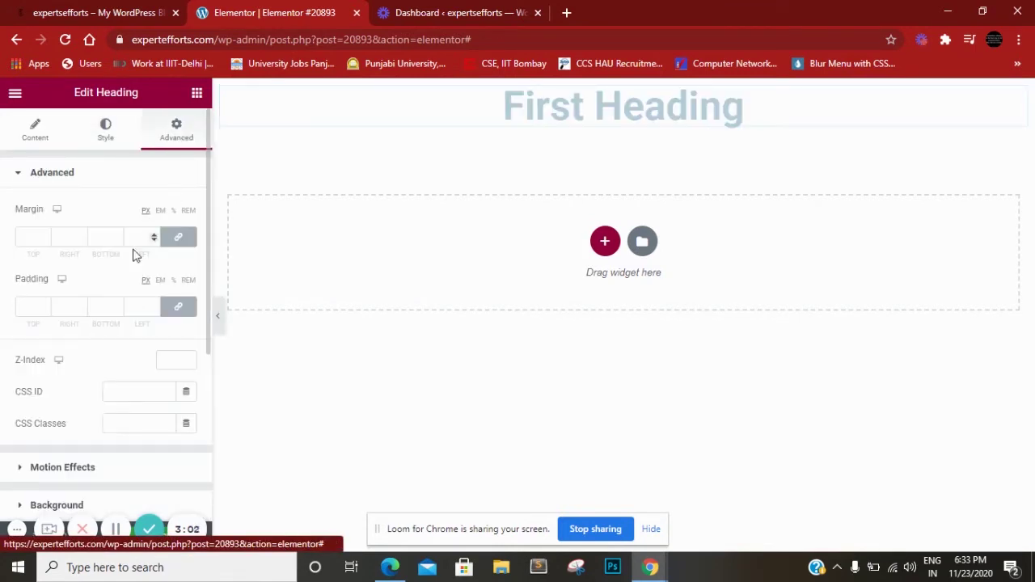
pyautogui.click(25, 308)
pyautogui.write('20')
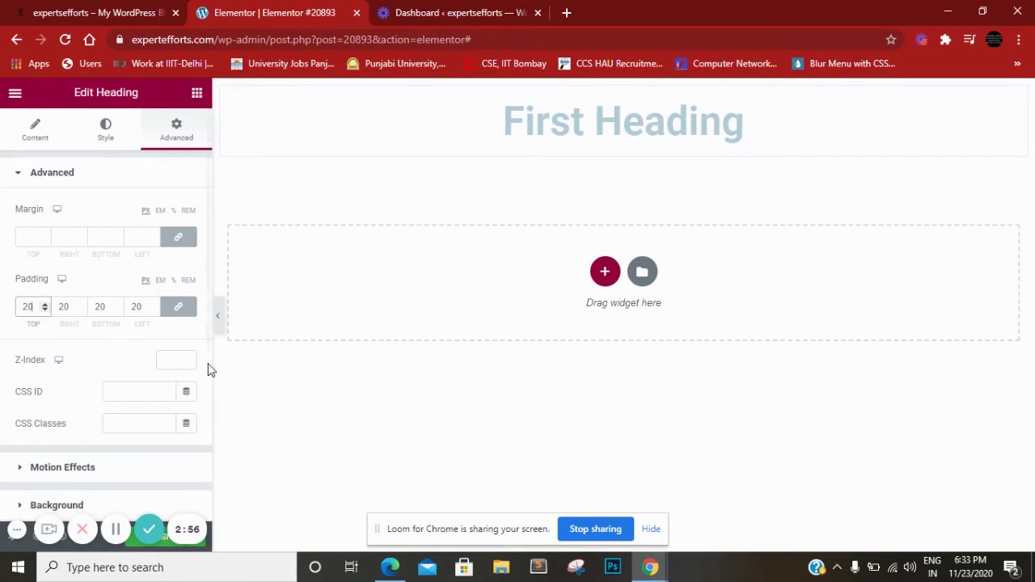
# Give the heading a classic solid background in black, #000000
pyautogui.scroll(-3, 208, 370)
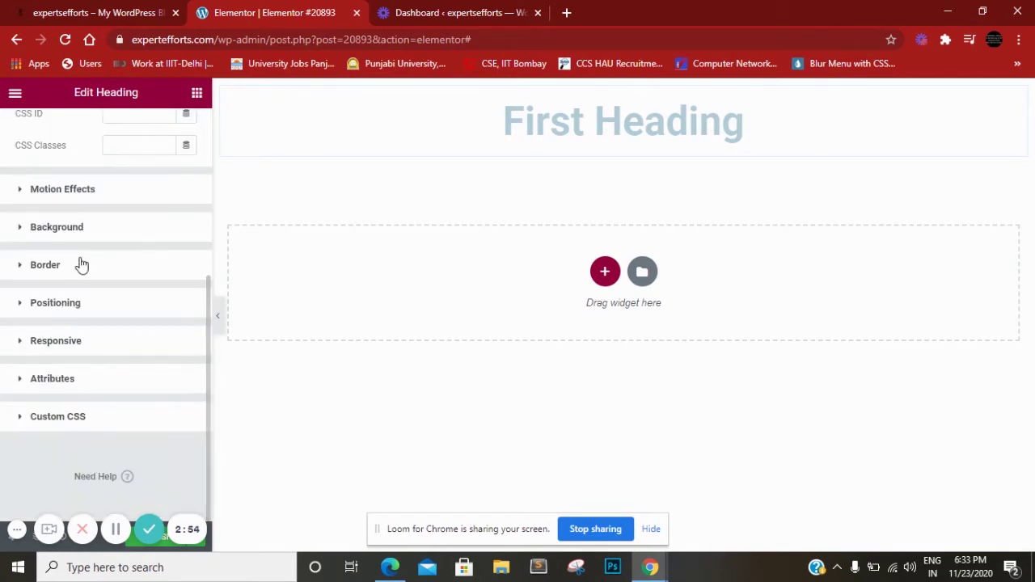
pyautogui.click(21, 230)
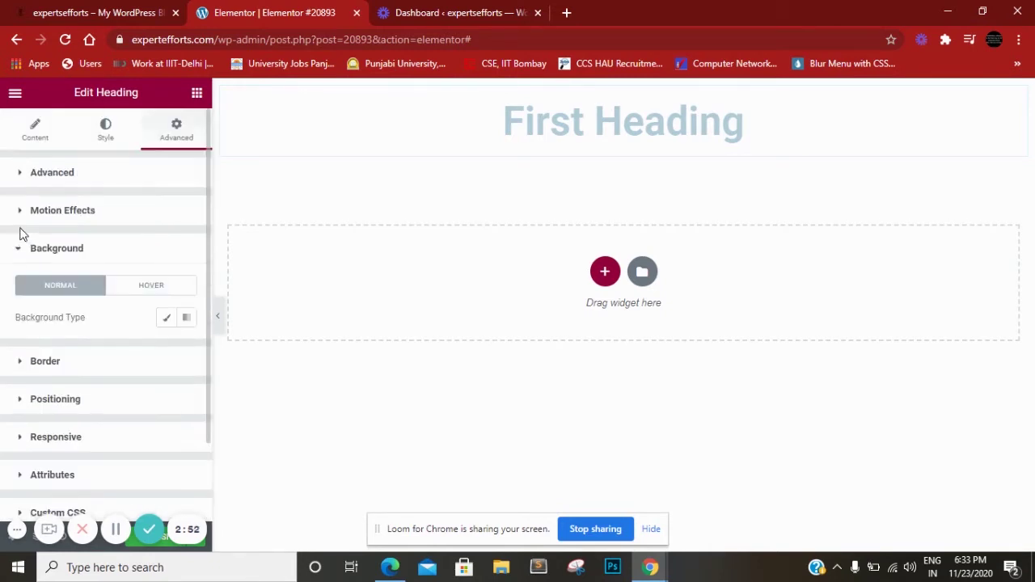
pyautogui.click(188, 321)
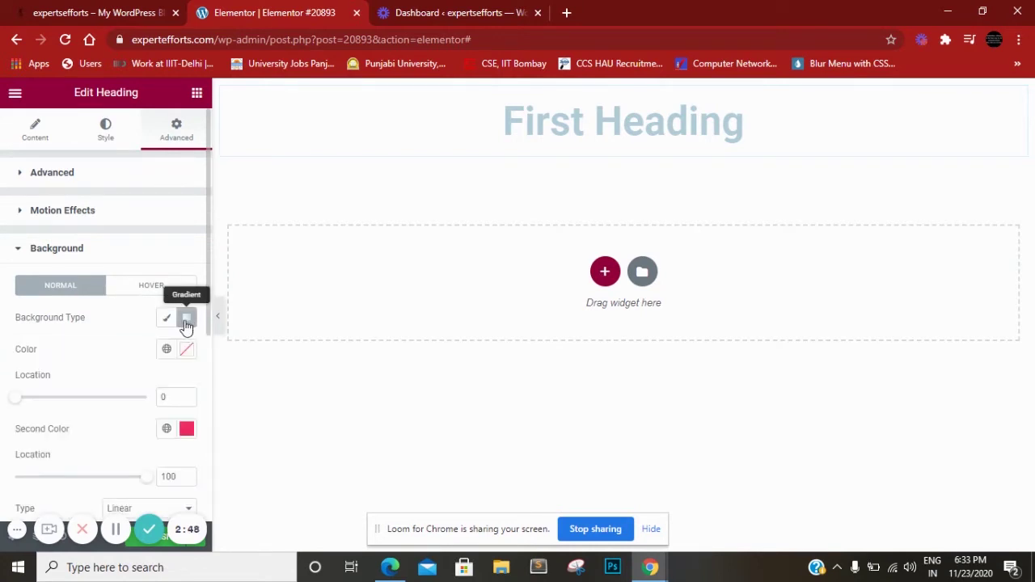
pyautogui.click(168, 322)
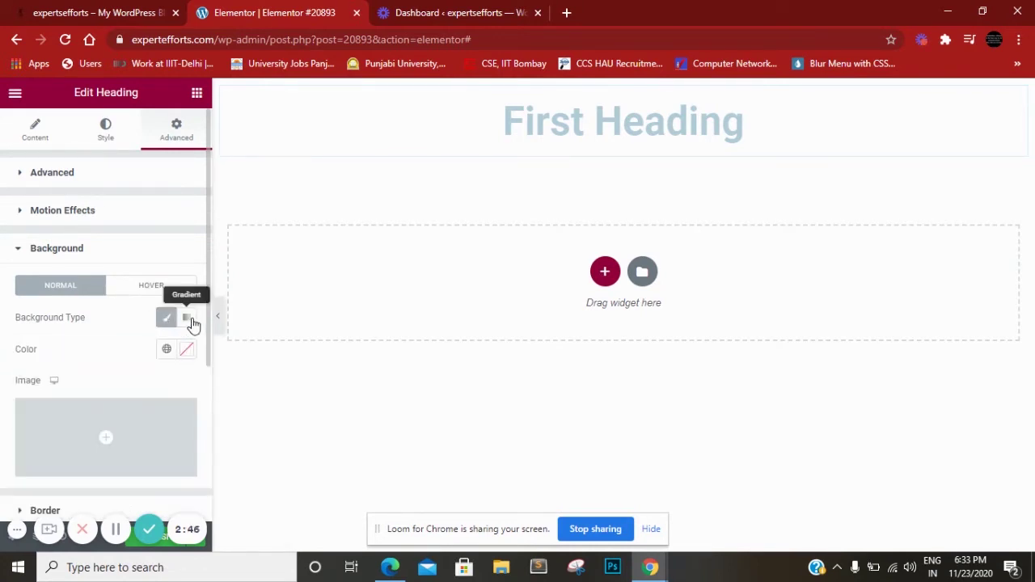
pyautogui.click(186, 349)
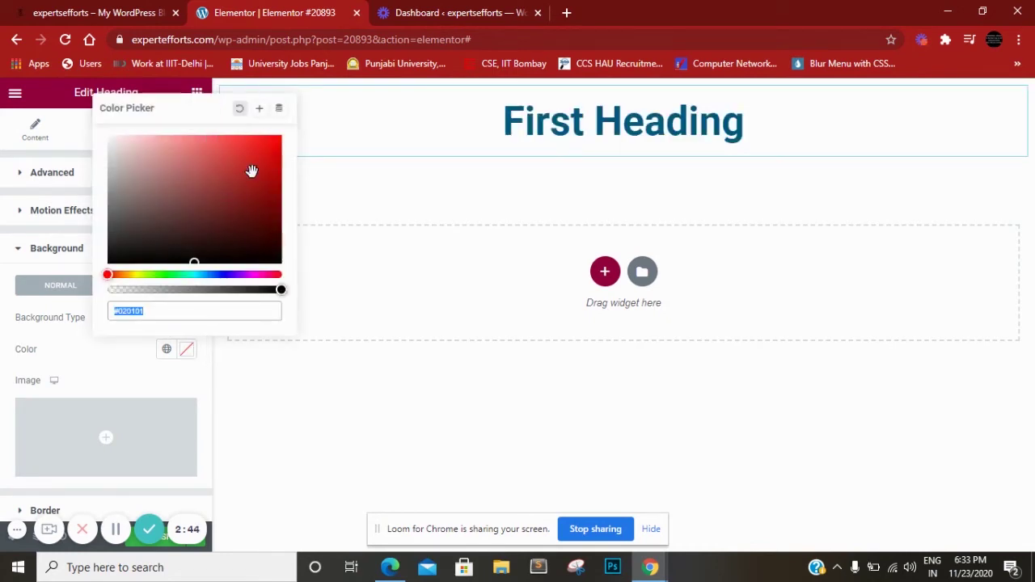
pyautogui.click(139, 203)
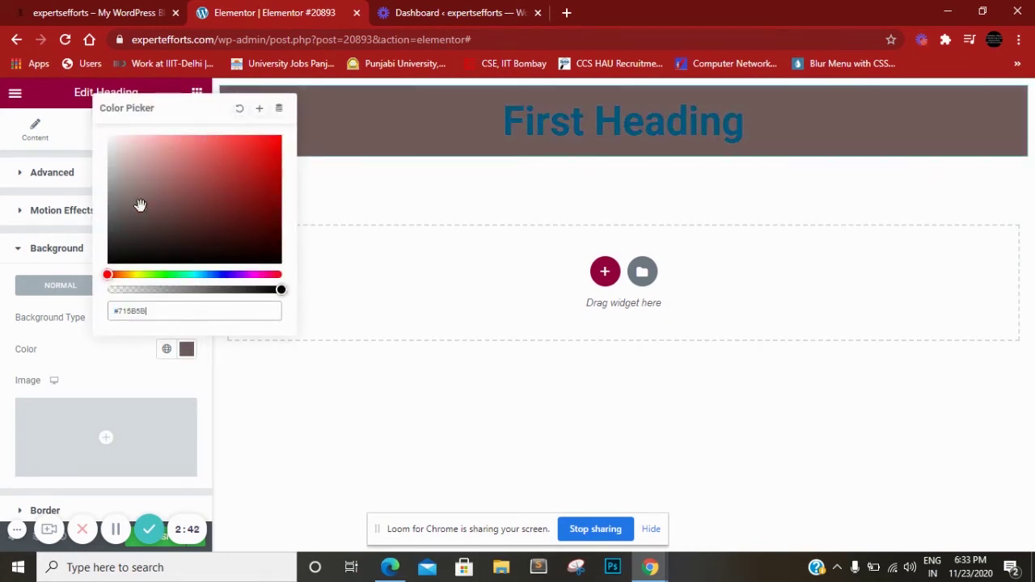
pyautogui.click(220, 210)
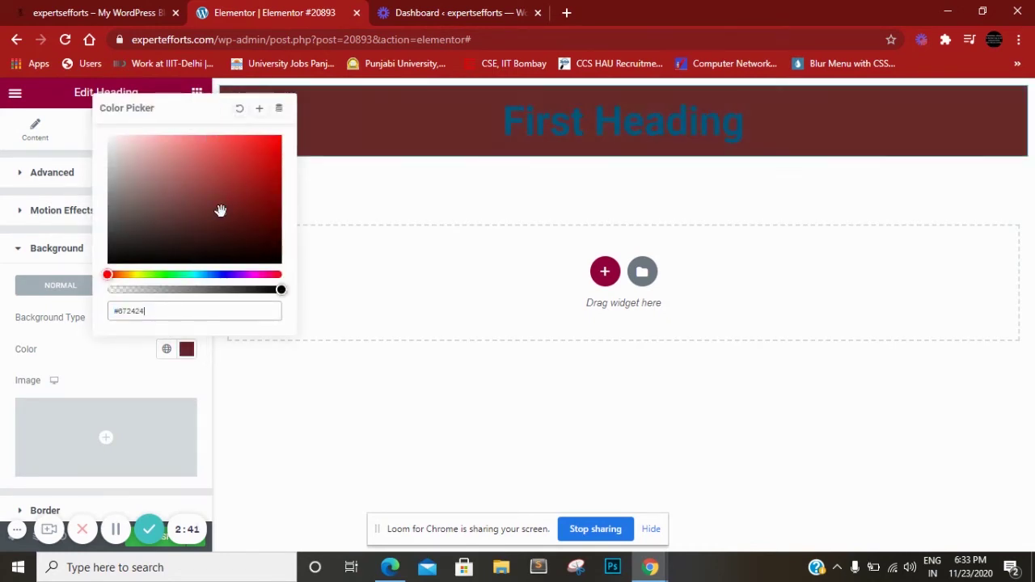
pyautogui.click(273, 244)
pyautogui.moveTo(273, 246); pyautogui.dragTo(287, 277)
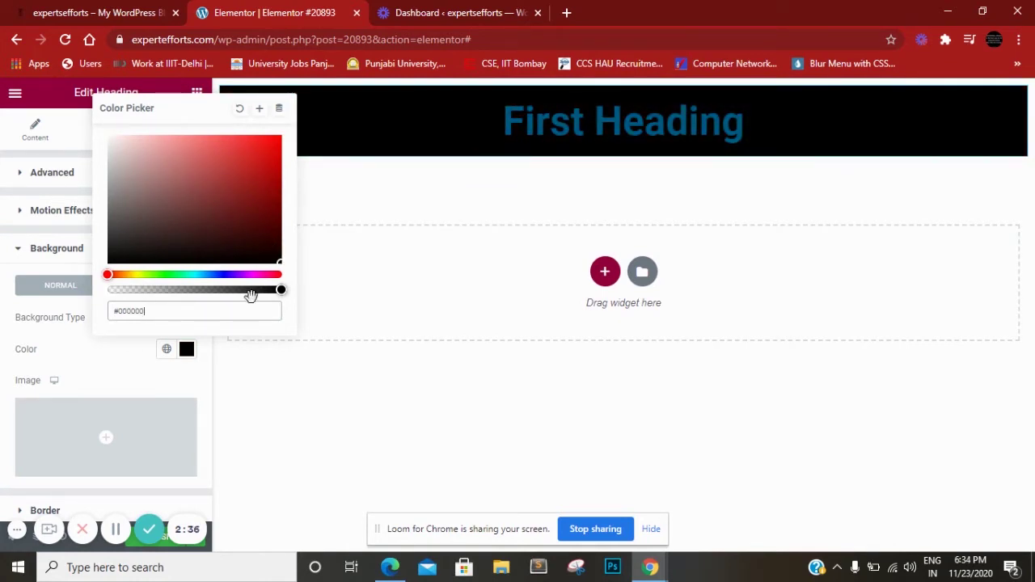
pyautogui.click(128, 356)
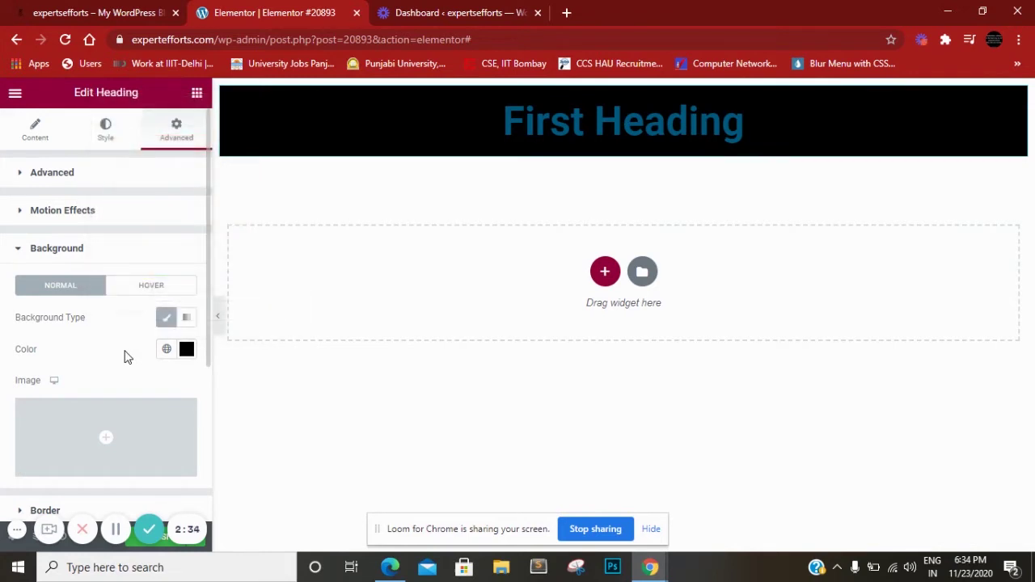
# Change the heading's text color to white, #FFFFFF
pyautogui.click(105, 130)
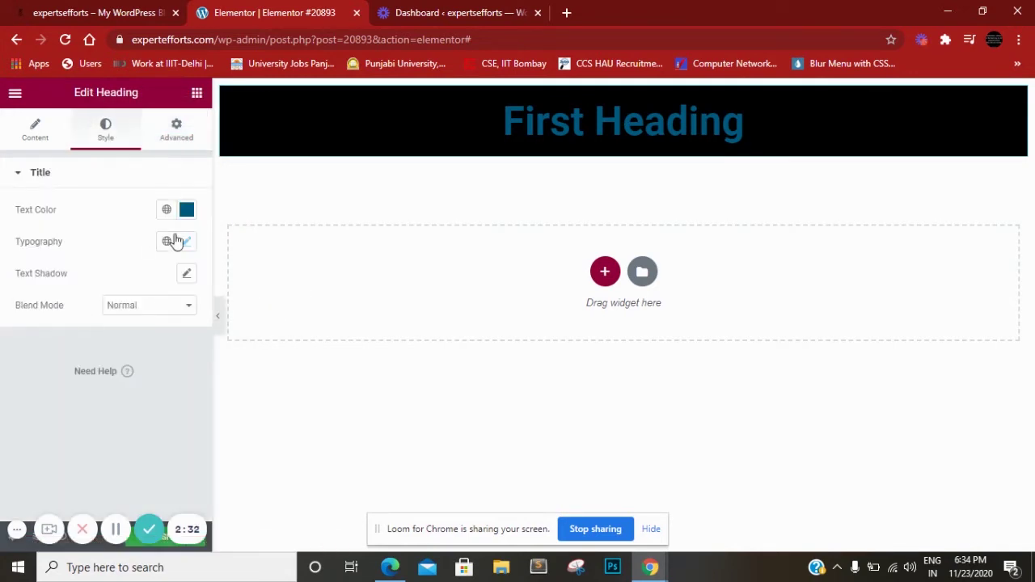
pyautogui.click(191, 212)
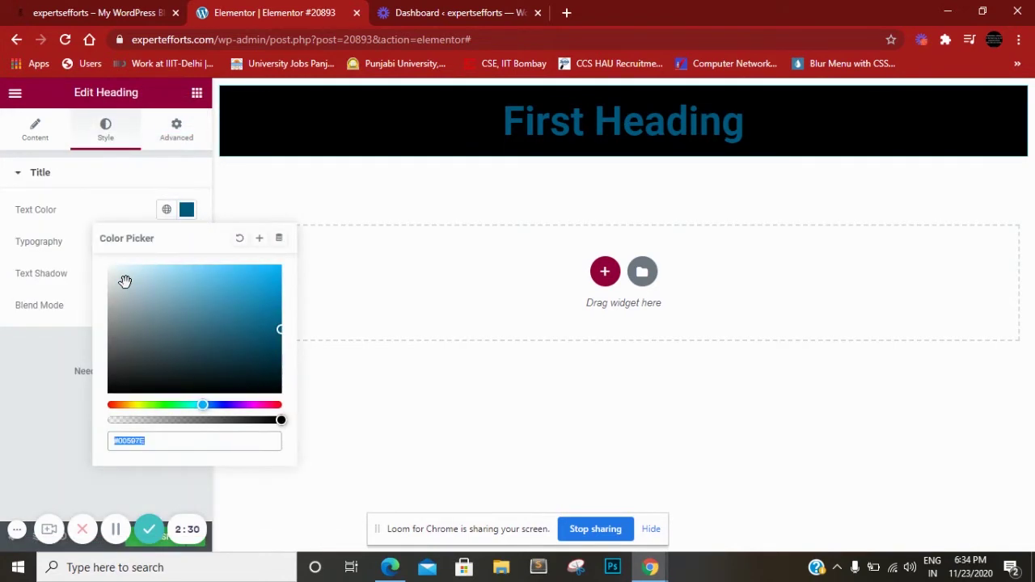
pyautogui.moveTo(127, 282); pyautogui.dragTo(69, 231)
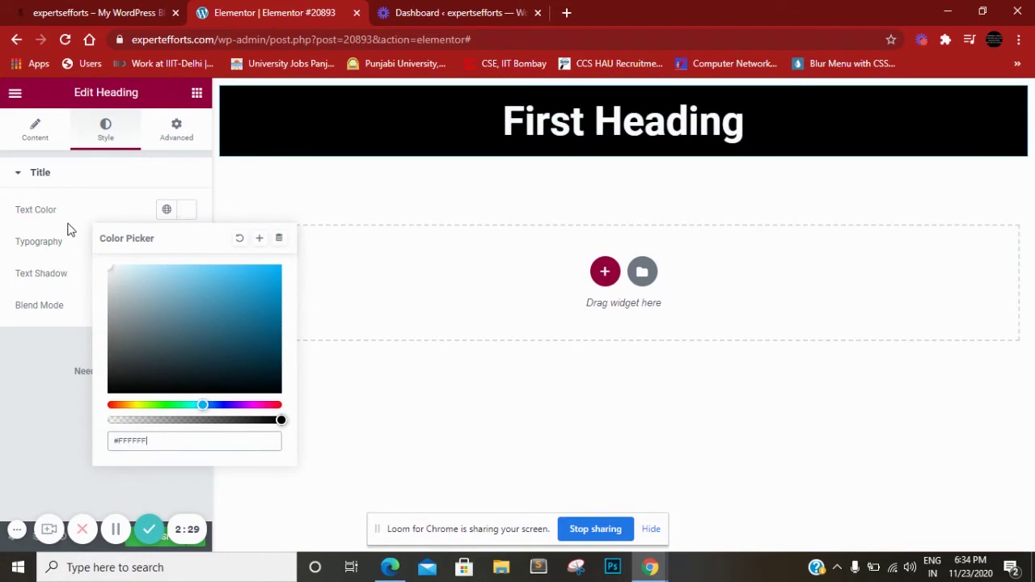
pyautogui.click(50, 355)
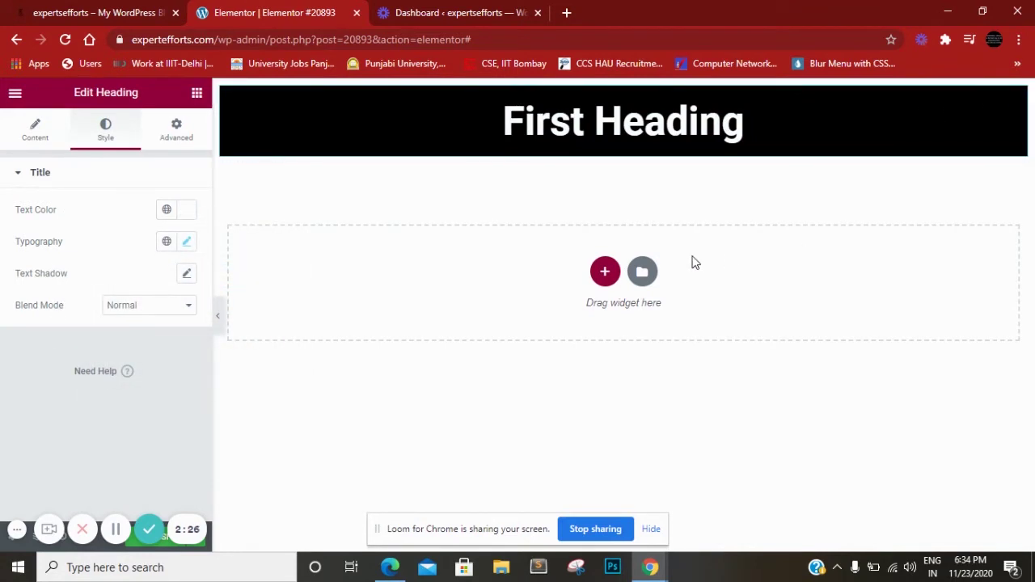
# Add a section with two equal columns below the heading and place an Image widget in its first column
pyautogui.click(607, 274)
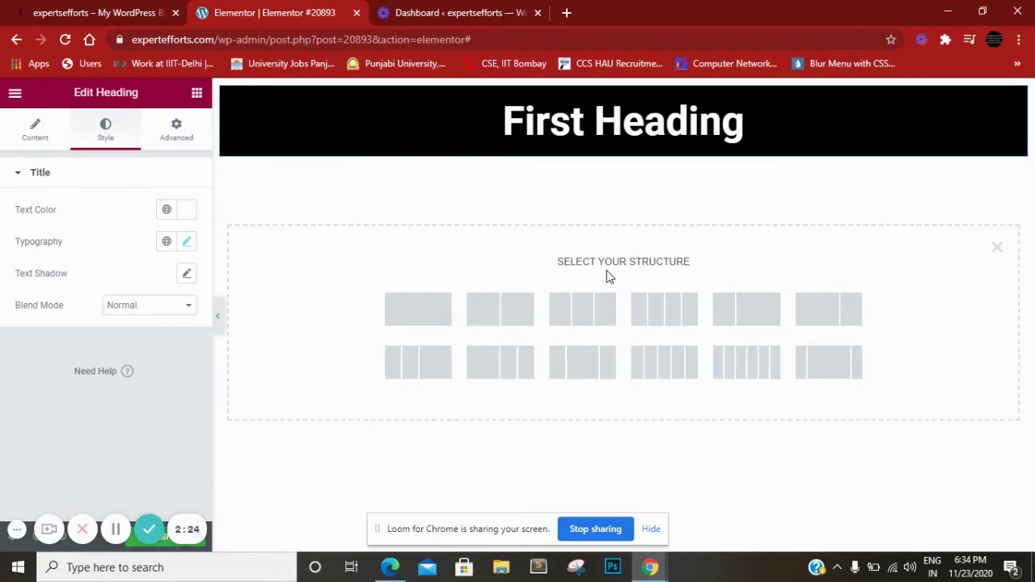
pyautogui.click(500, 312)
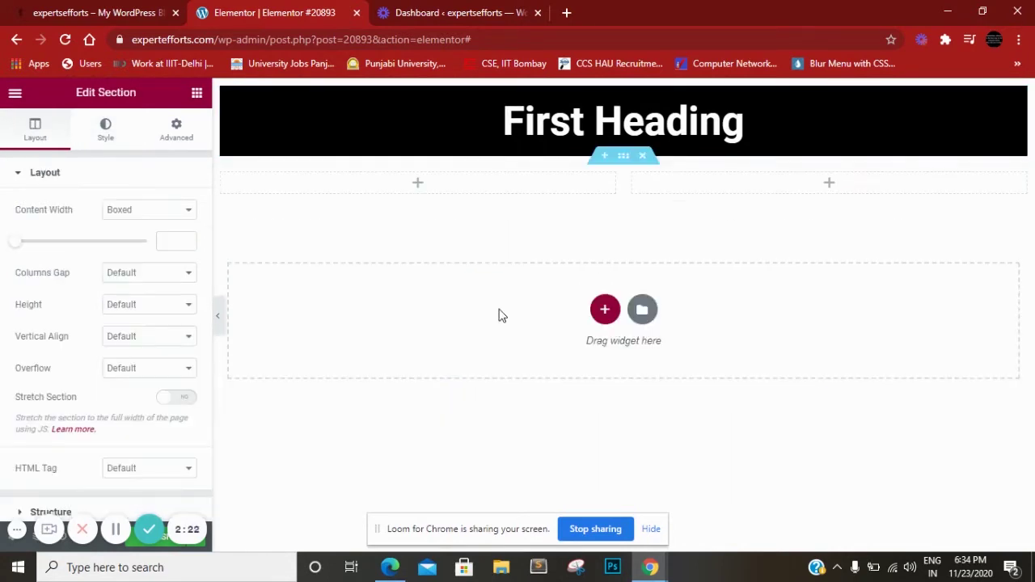
pyautogui.click(419, 189)
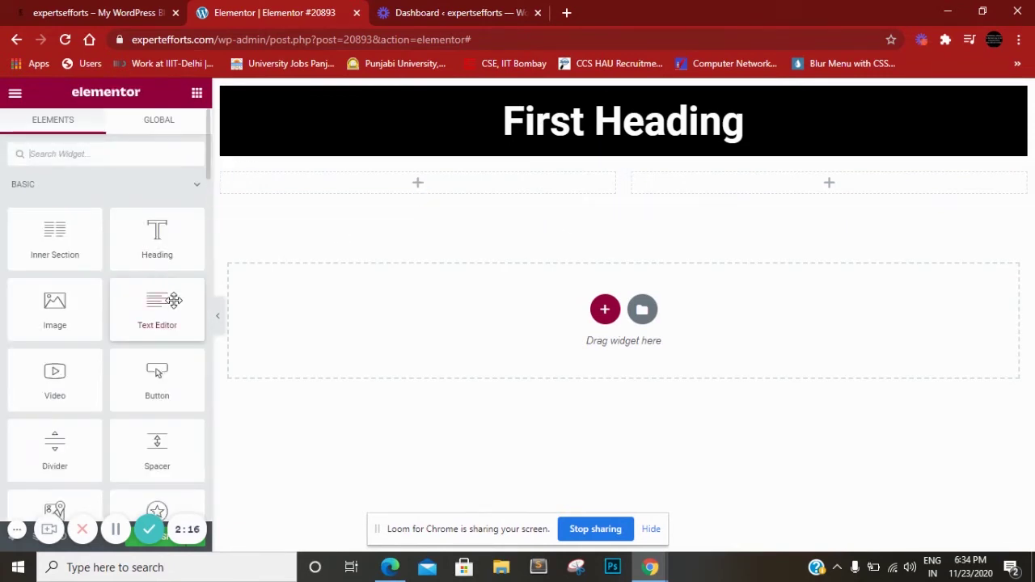
pyautogui.moveTo(63, 330); pyautogui.dragTo(432, 189)
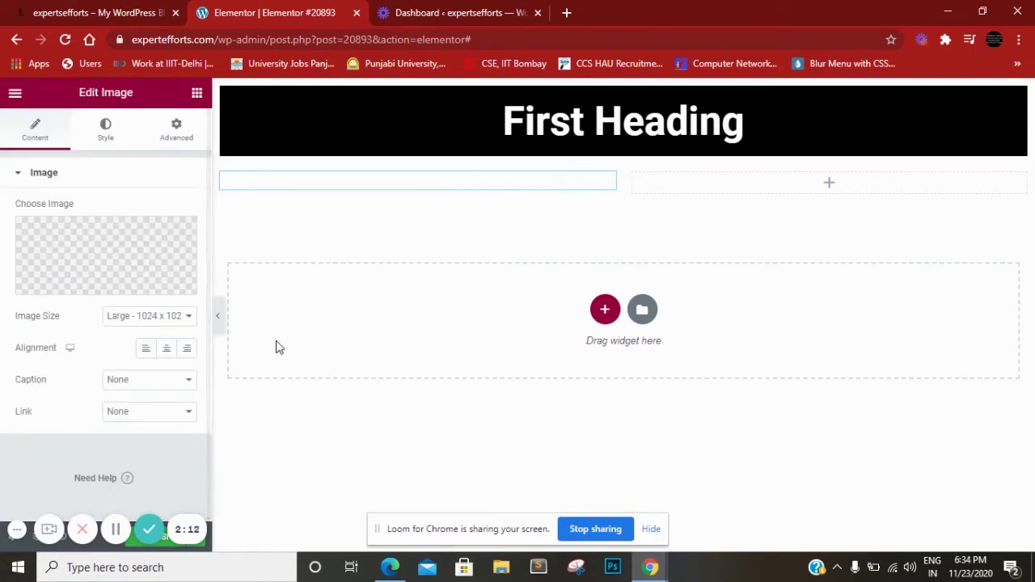
# Insert page-title-bg3.jpg from the media library into the Image widget
pyautogui.click(97, 293)
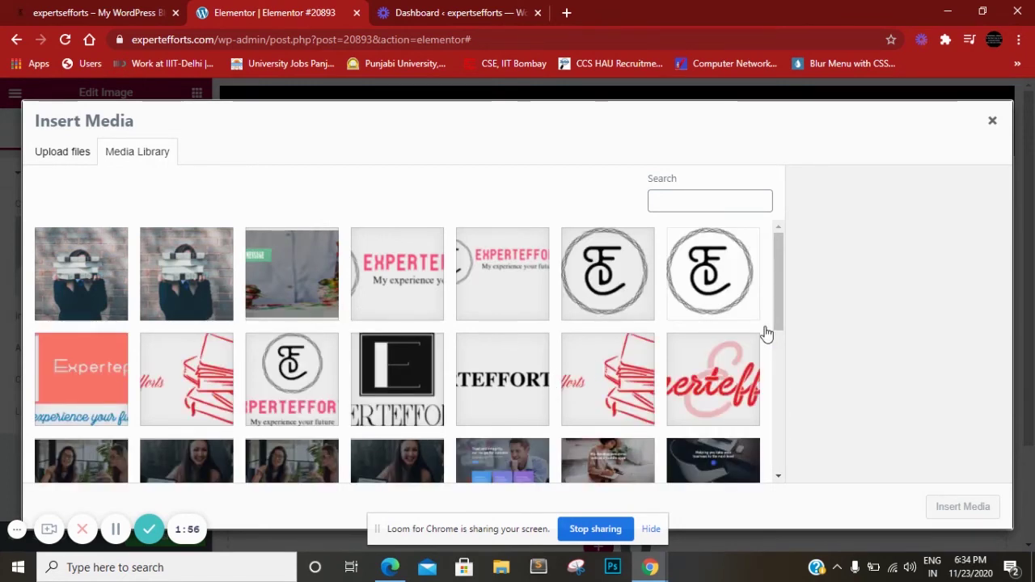
pyautogui.moveTo(779, 322); pyautogui.dragTo(779, 372)
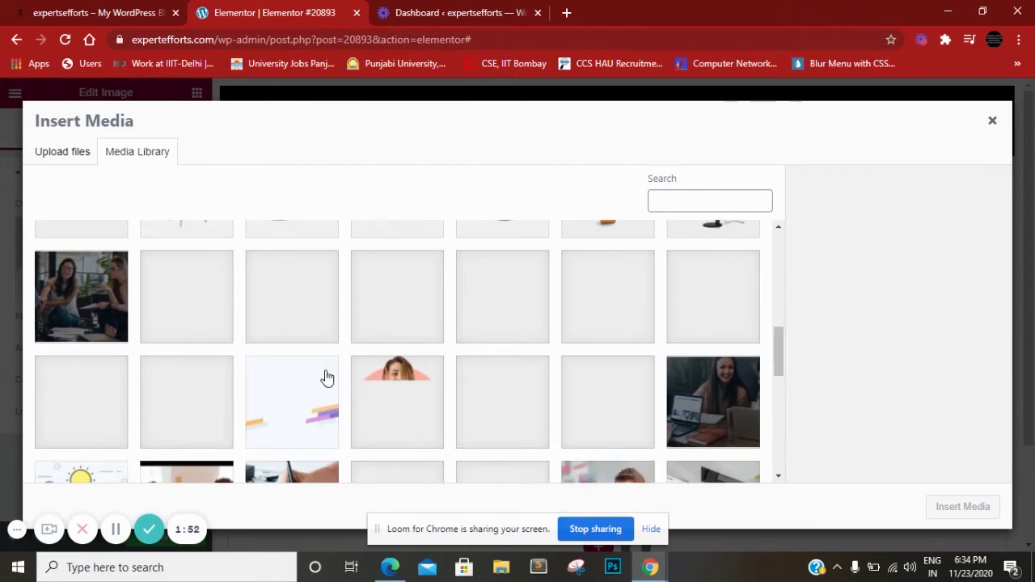
pyautogui.click(107, 307)
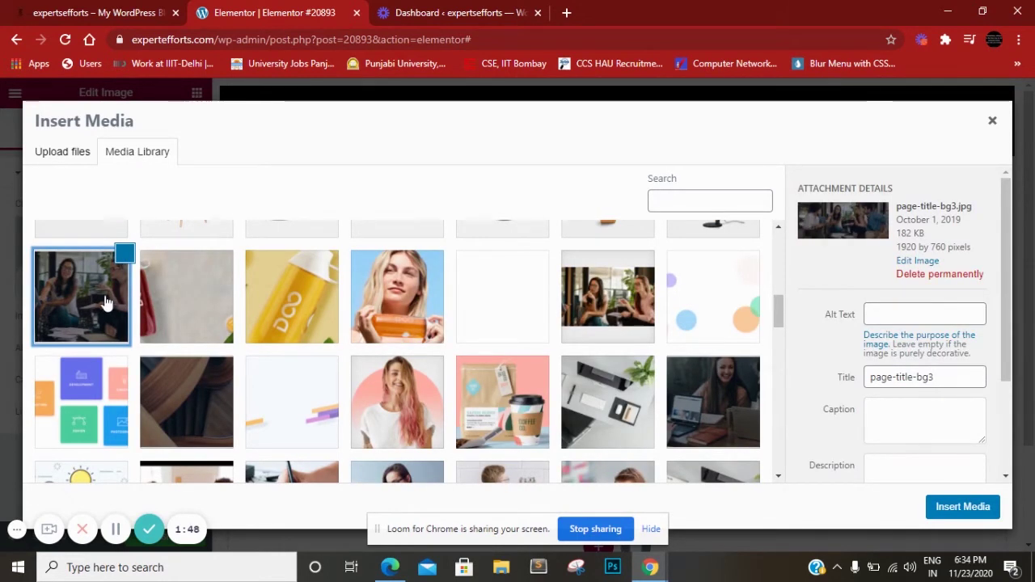
pyautogui.click(64, 158)
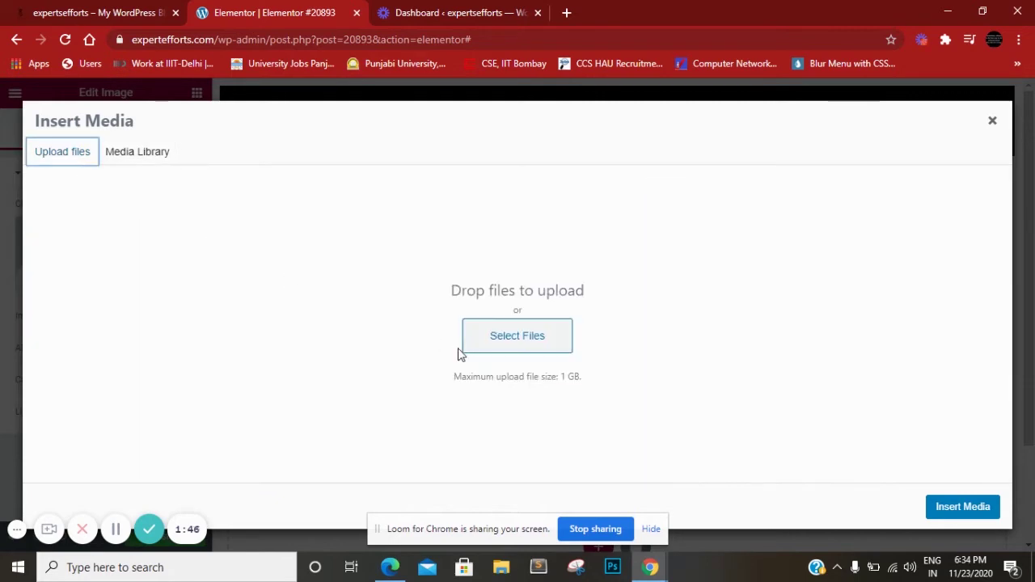
pyautogui.click(148, 165)
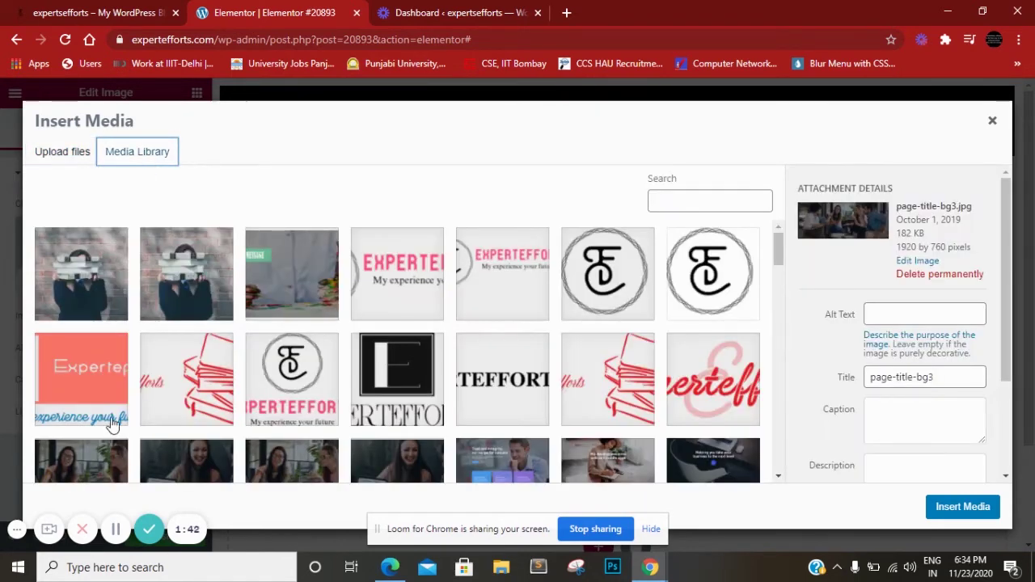
pyautogui.click(956, 506)
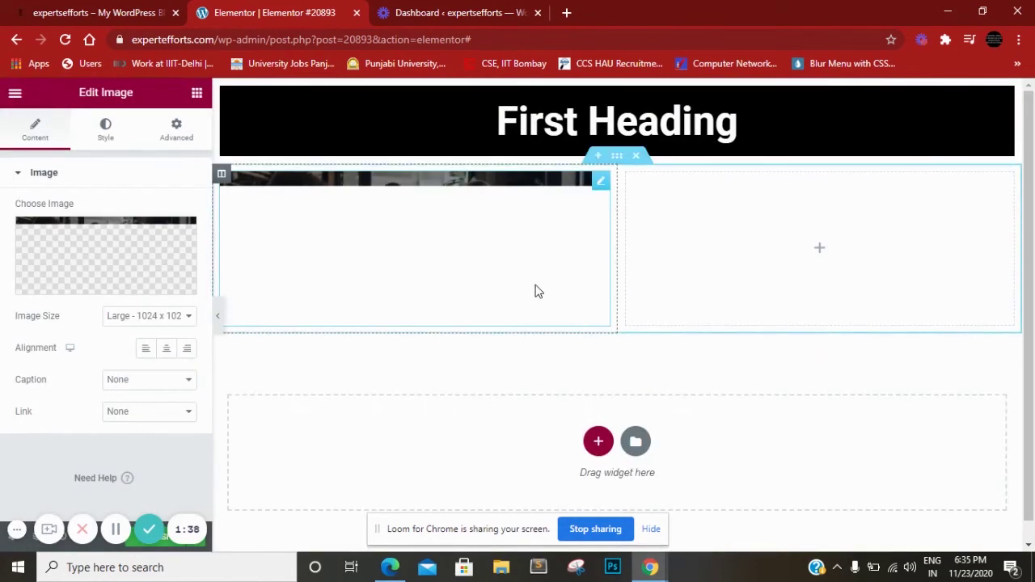
# Add a Heading widget to the section's empty second column and set its title to "section"
pyautogui.click(823, 253)
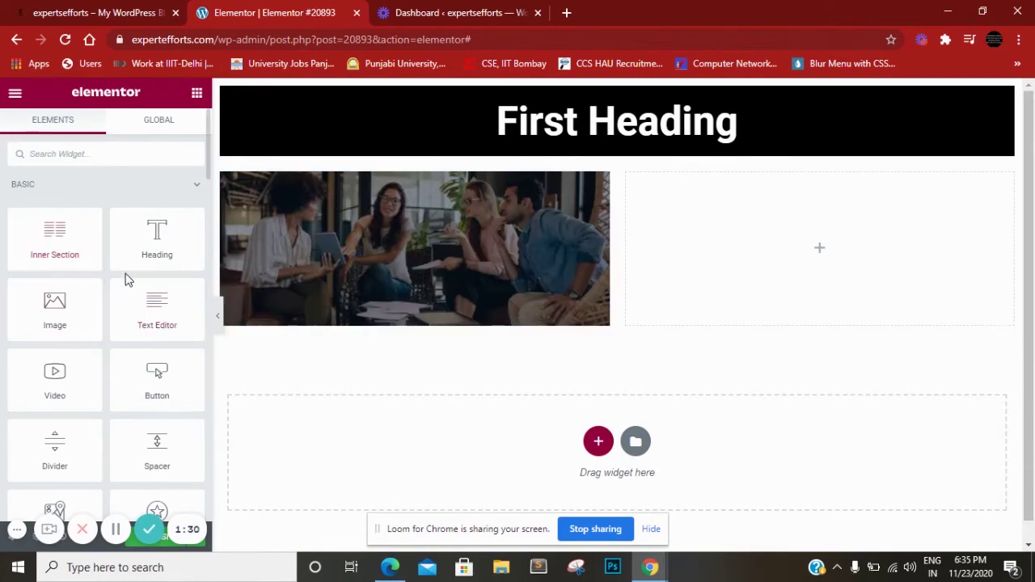
pyautogui.moveTo(162, 232); pyautogui.dragTo(783, 197)
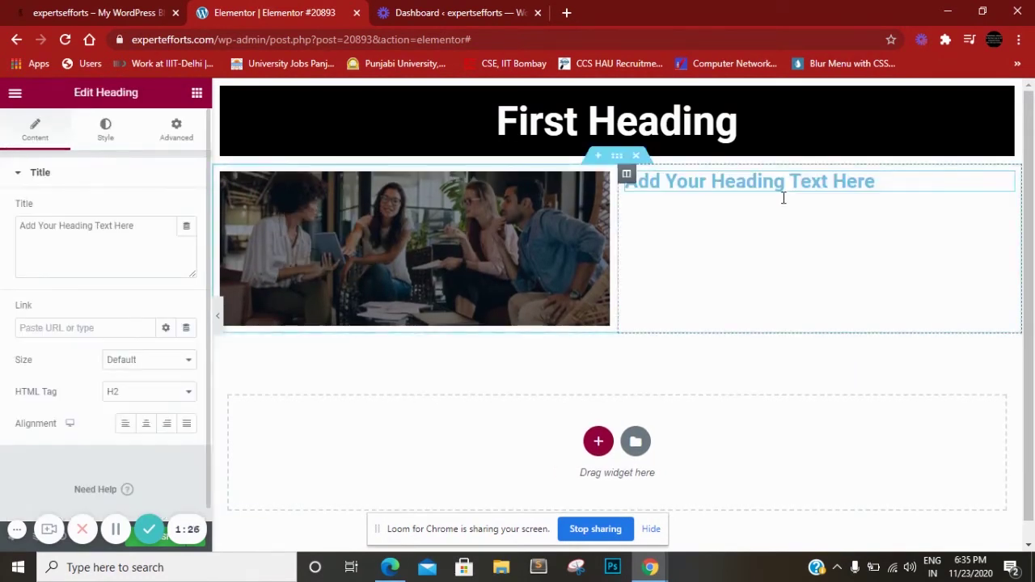
pyautogui.click(147, 228)
pyautogui.moveTo(146, 229); pyautogui.dragTo(3, 239)
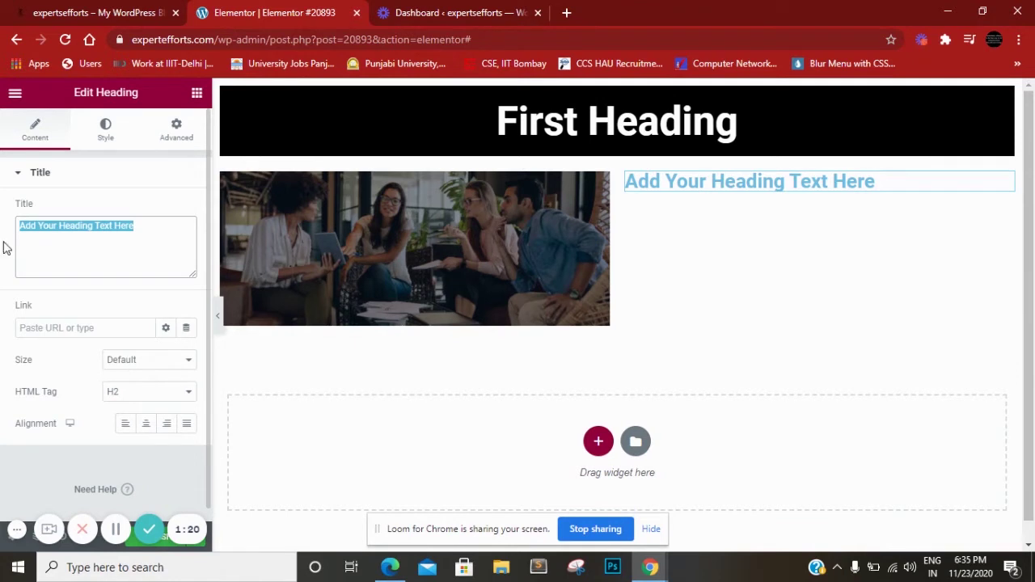
pyautogui.press('BackSpace')
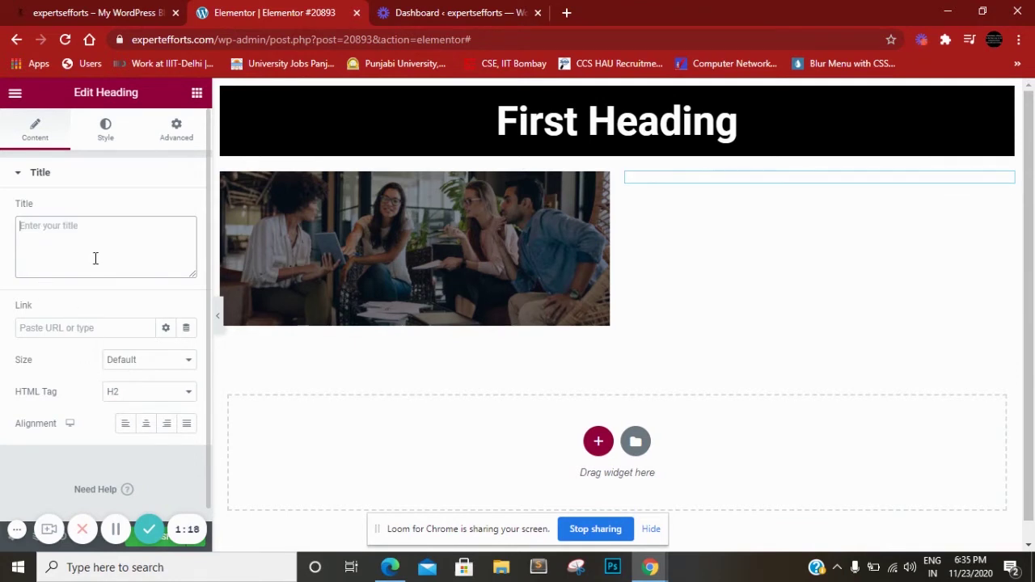
pyautogui.write('section')
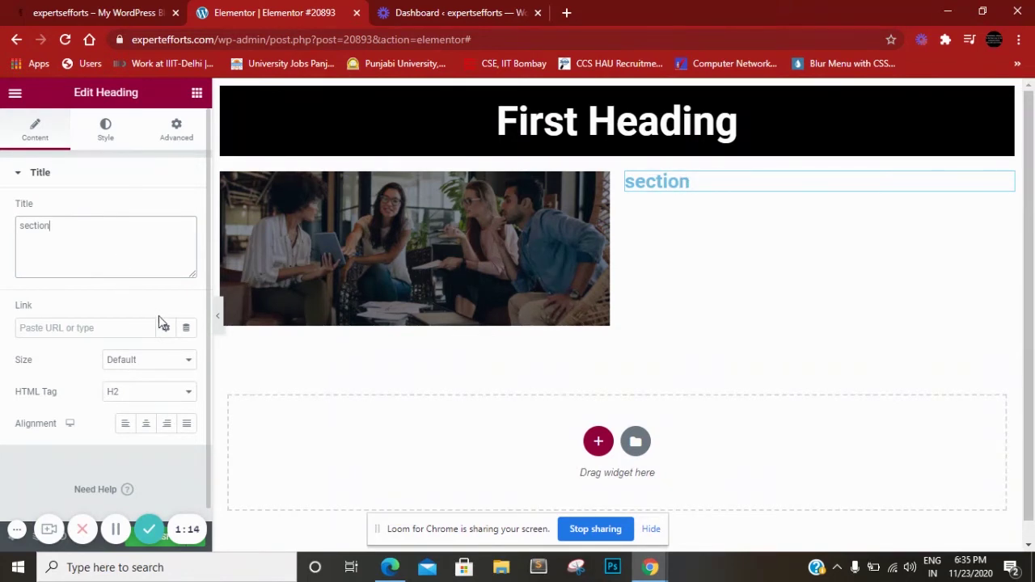
pyautogui.click(144, 429)
pyautogui.click(145, 428)
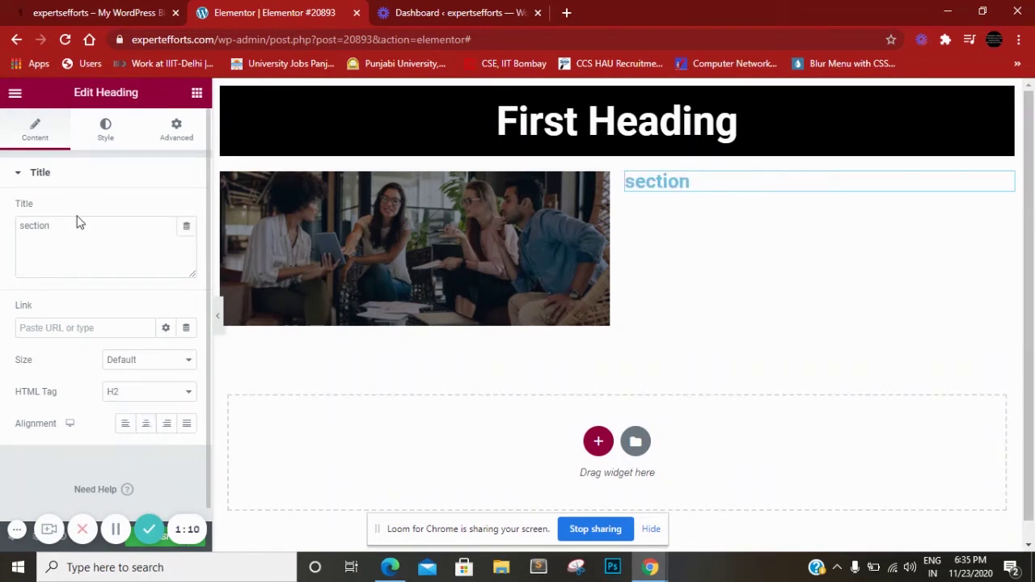
# Change the text color of the "section" heading to black, #000000
pyautogui.click(107, 136)
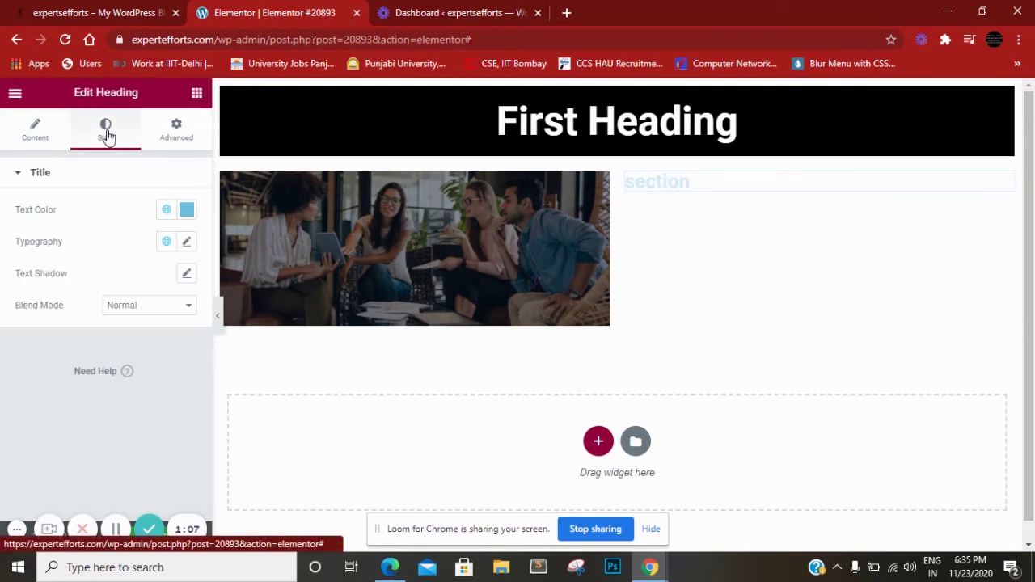
pyautogui.click(188, 210)
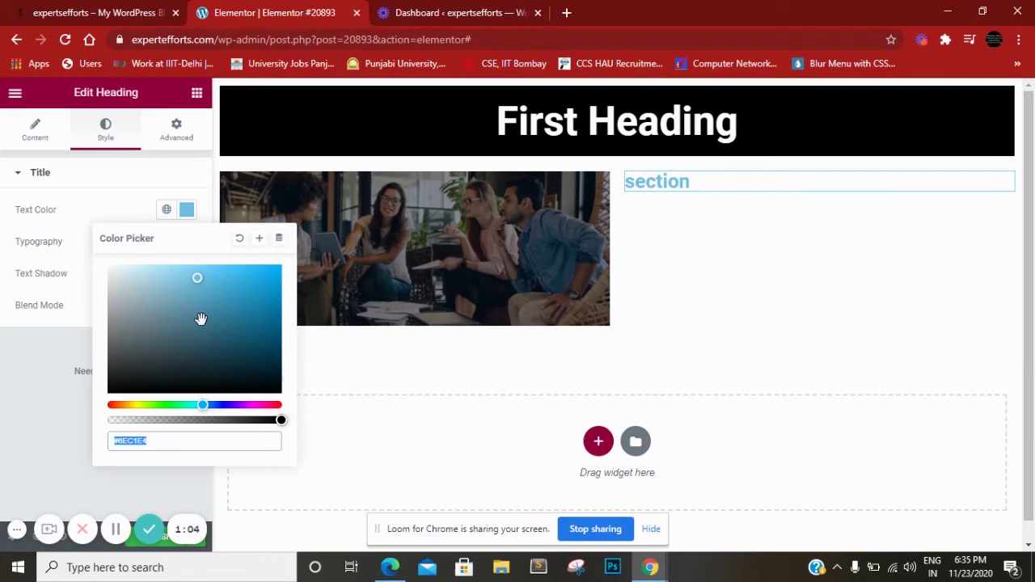
pyautogui.moveTo(201, 318); pyautogui.dragTo(293, 415)
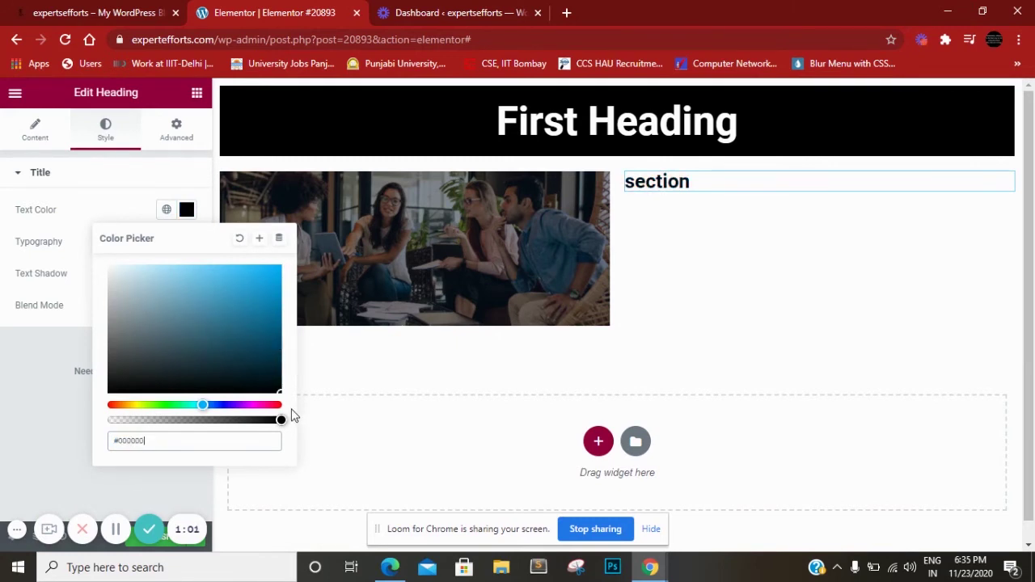
pyautogui.click(102, 487)
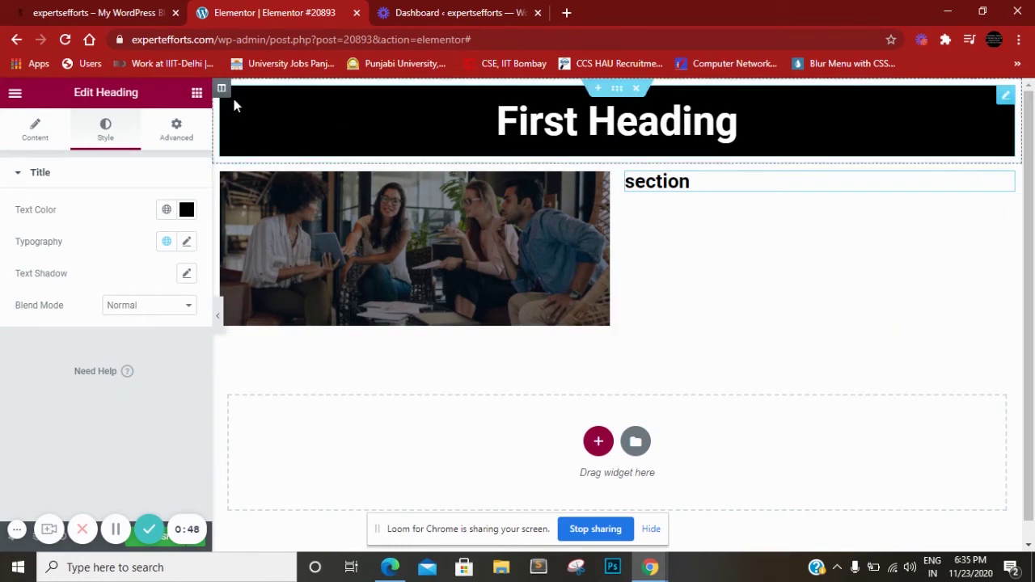
# Add another Heading widget directly below the "section" heading and select its placeholder title text
pyautogui.click(196, 95)
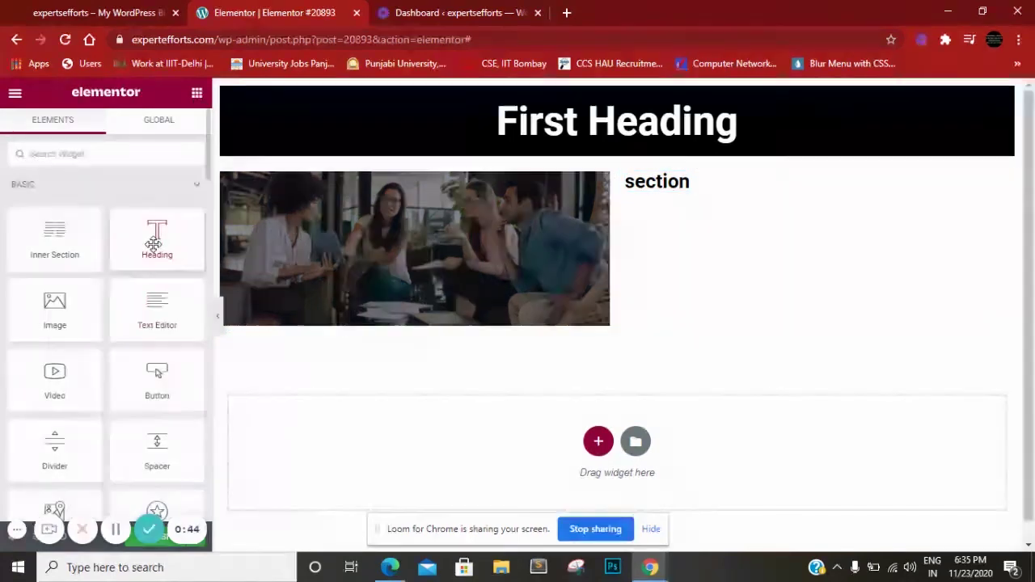
pyautogui.moveTo(157, 234); pyautogui.dragTo(740, 188)
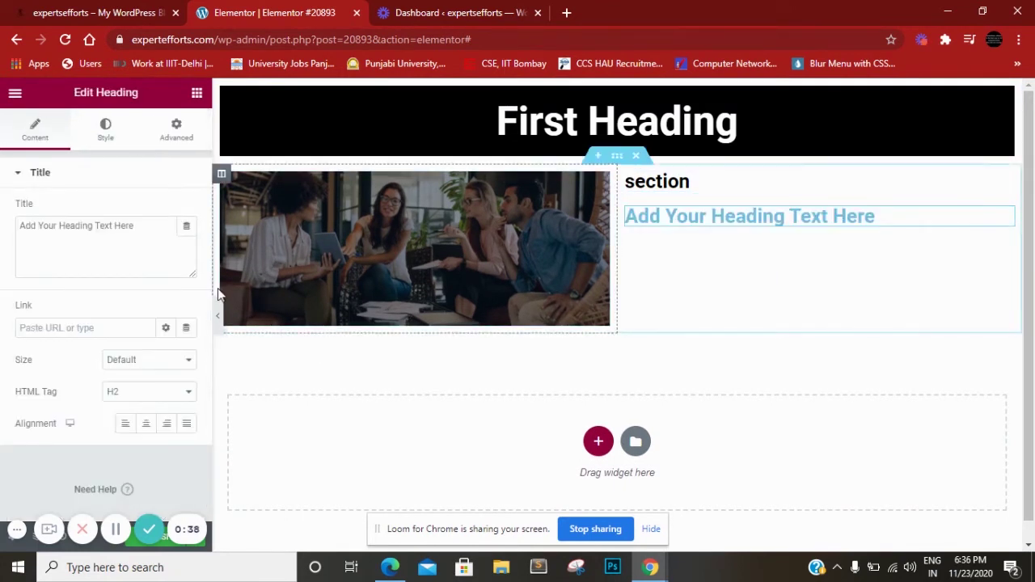
pyautogui.moveTo(142, 232); pyautogui.dragTo(3, 236)
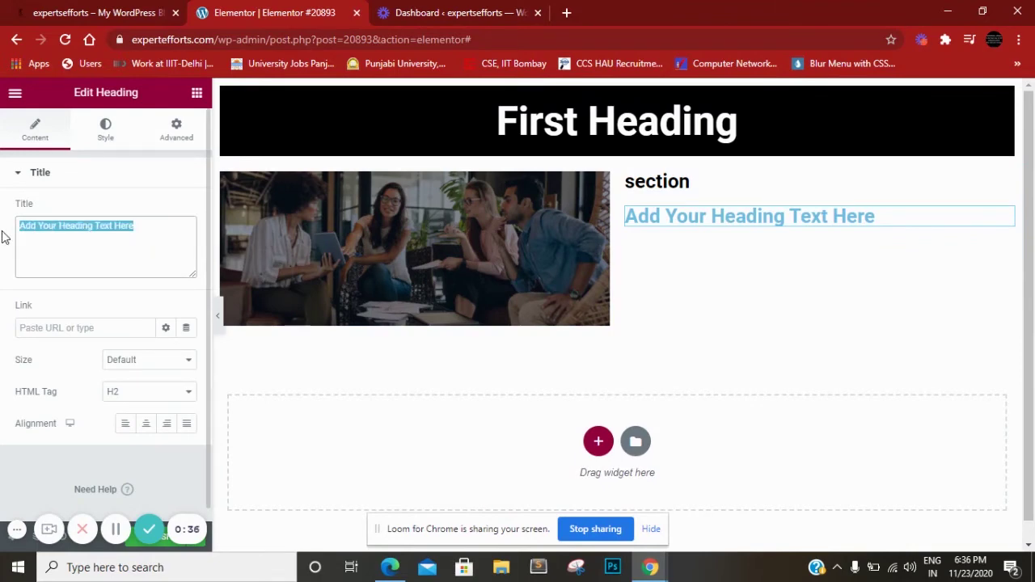
# Copy the full paragraph under "Let's get your project started" from the expertefforts.com home page
pyautogui.click(417, 19)
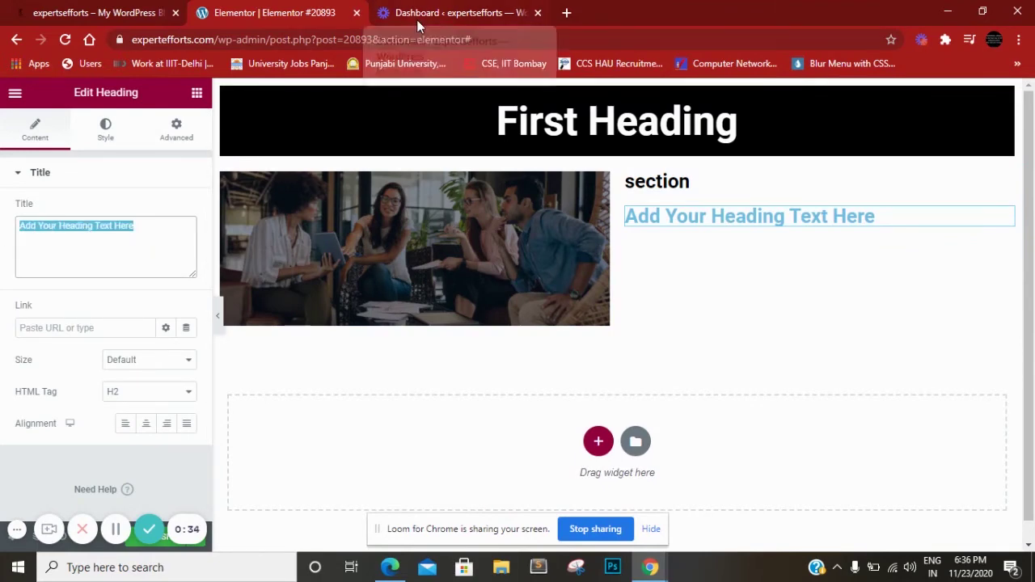
pyautogui.click(98, 13)
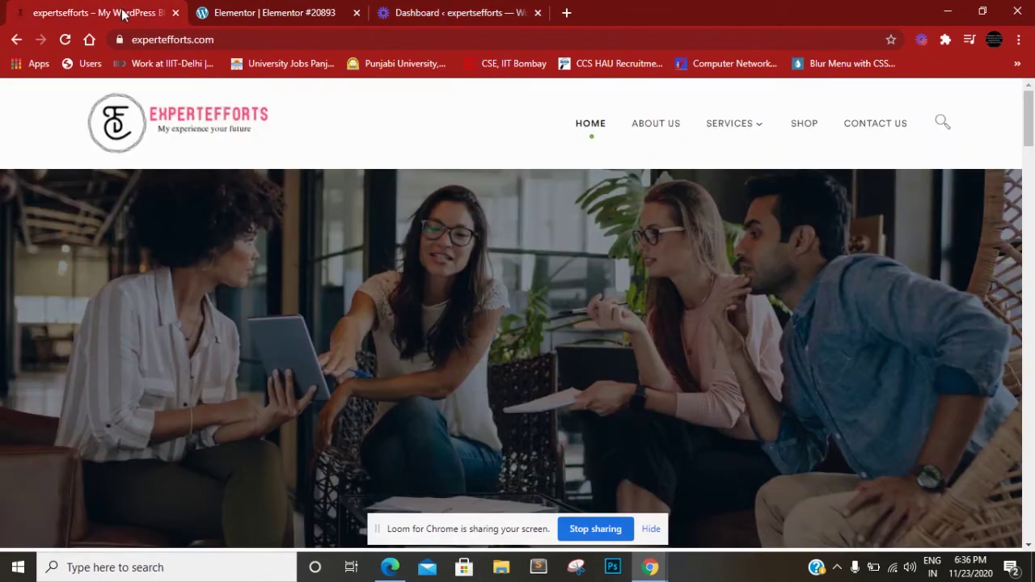
pyautogui.moveTo(1029, 146); pyautogui.dragTo(1030, 358)
pyautogui.scroll(-1, 527, 409)
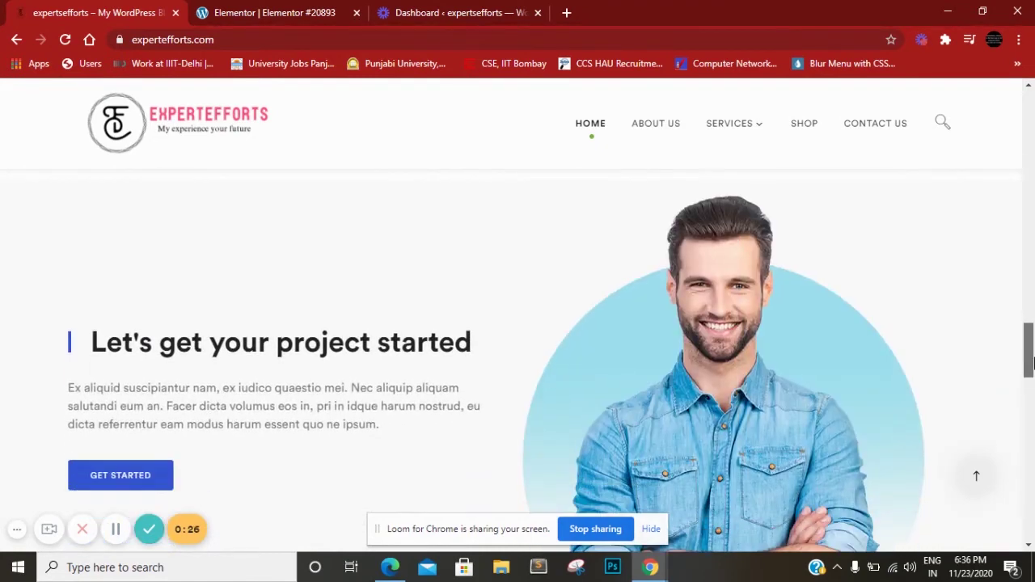
pyautogui.moveTo(396, 433); pyautogui.dragTo(201, 402)
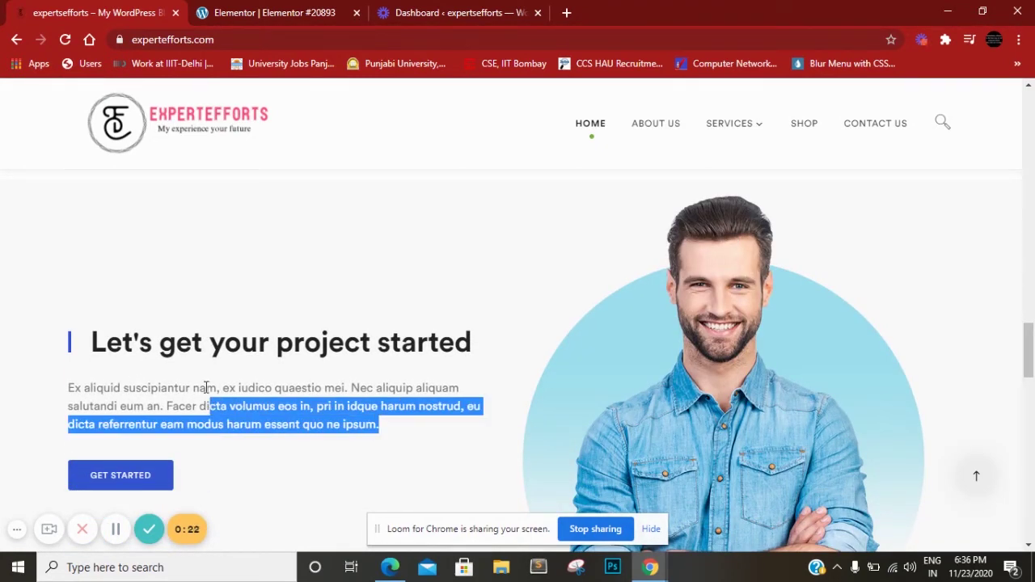
pyautogui.moveTo(388, 428); pyautogui.dragTo(184, 421)
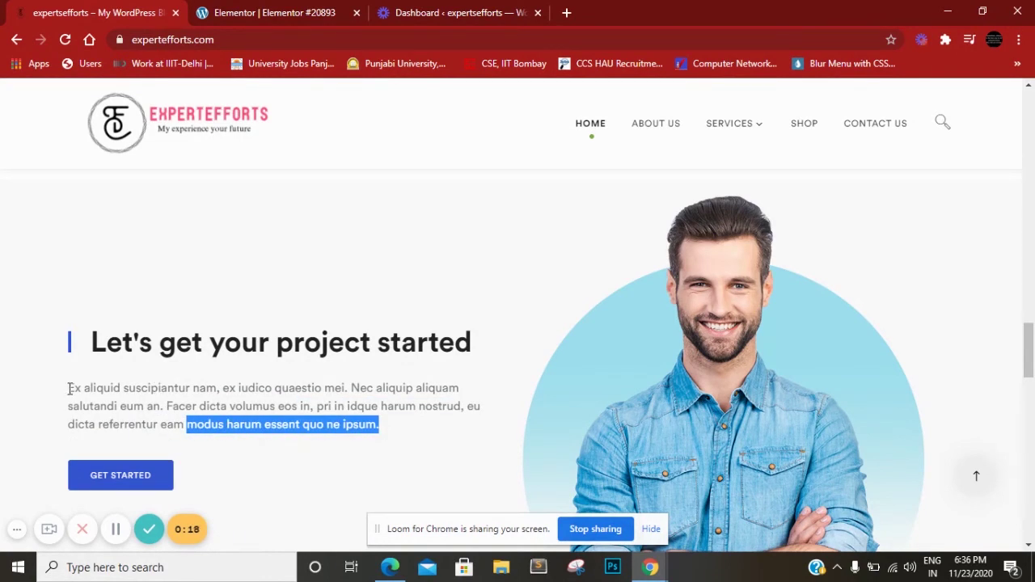
pyautogui.moveTo(71, 389); pyautogui.dragTo(434, 430)
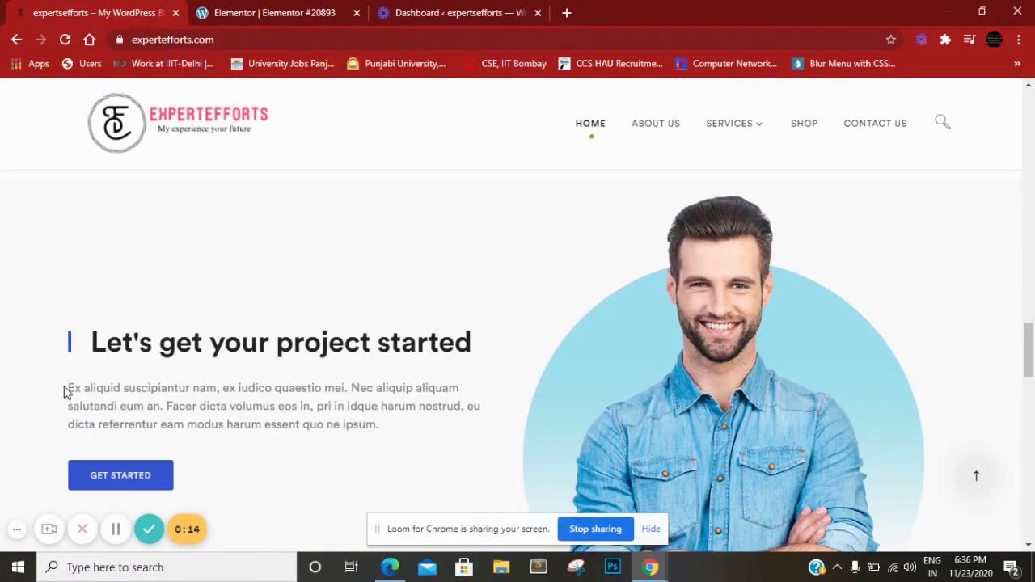
pyautogui.moveTo(70, 388); pyautogui.dragTo(410, 427)
pyautogui.hotkey('ctrl', 'c')
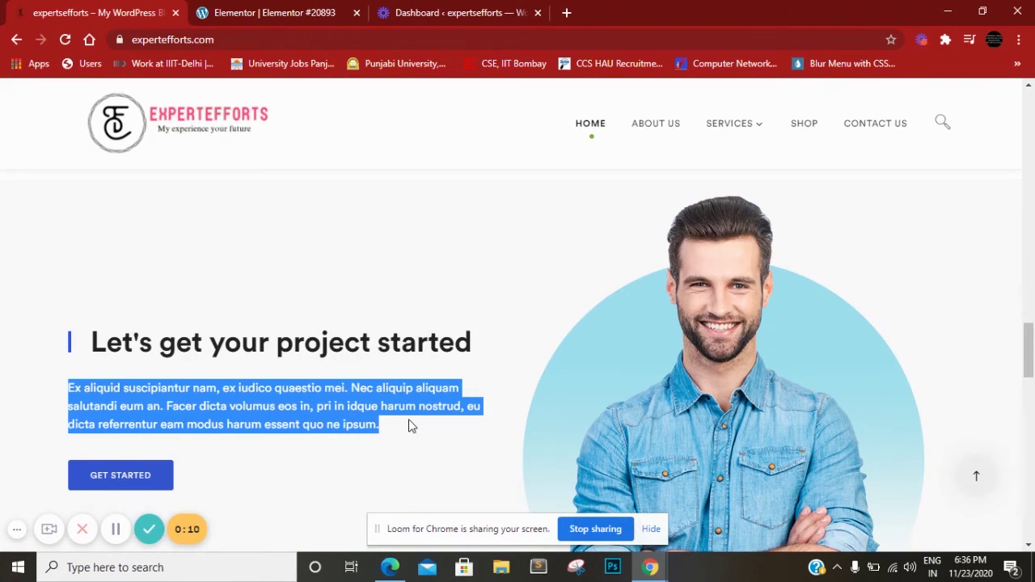
# Replace the lower heading's placeholder title in the Elementor page with the copied "Ex aliquid suscipiantur nam" paragraph
pyautogui.click(279, 13)
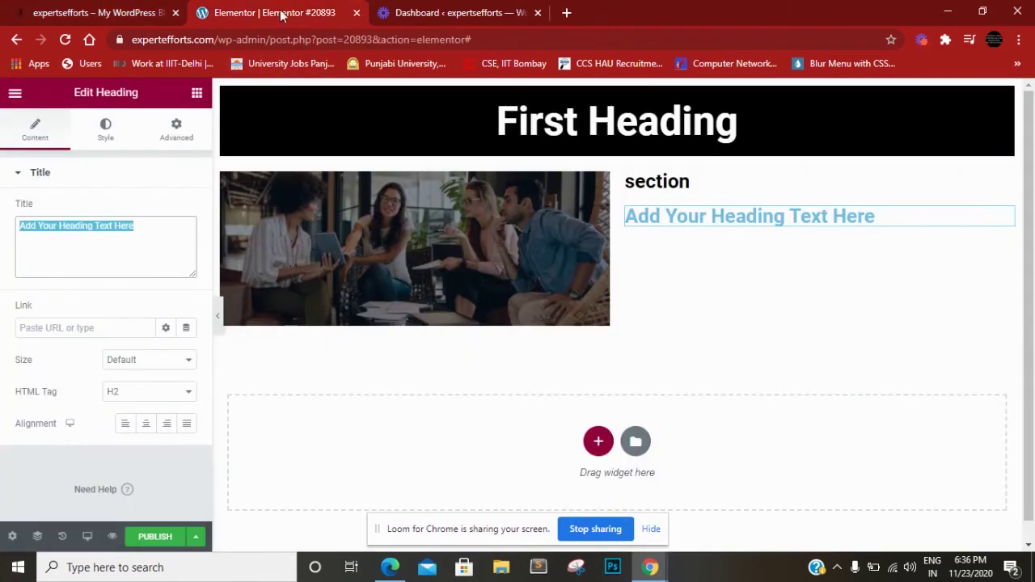
pyautogui.hotkey('ctrl', 'v')
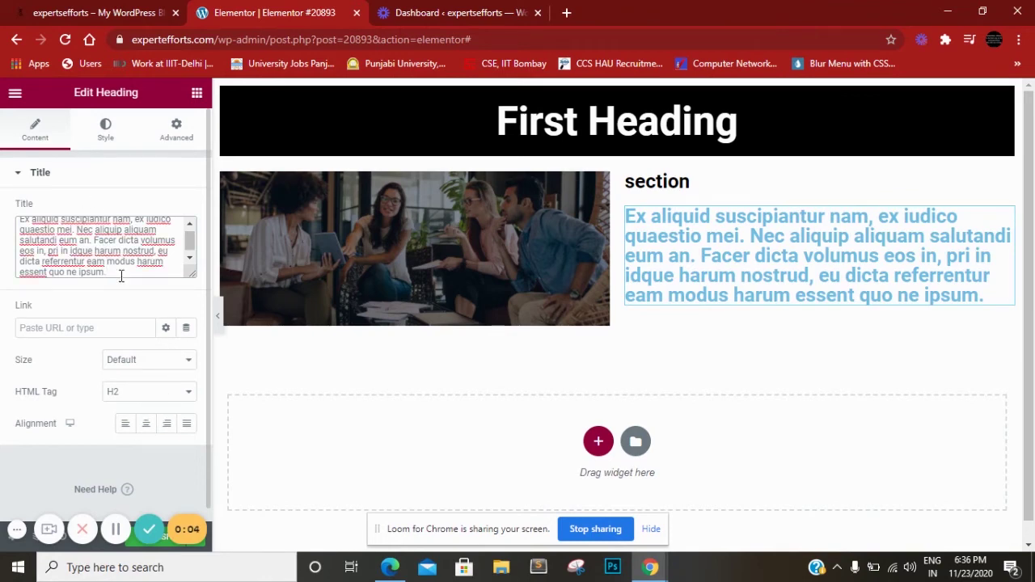
pyautogui.click(156, 396)
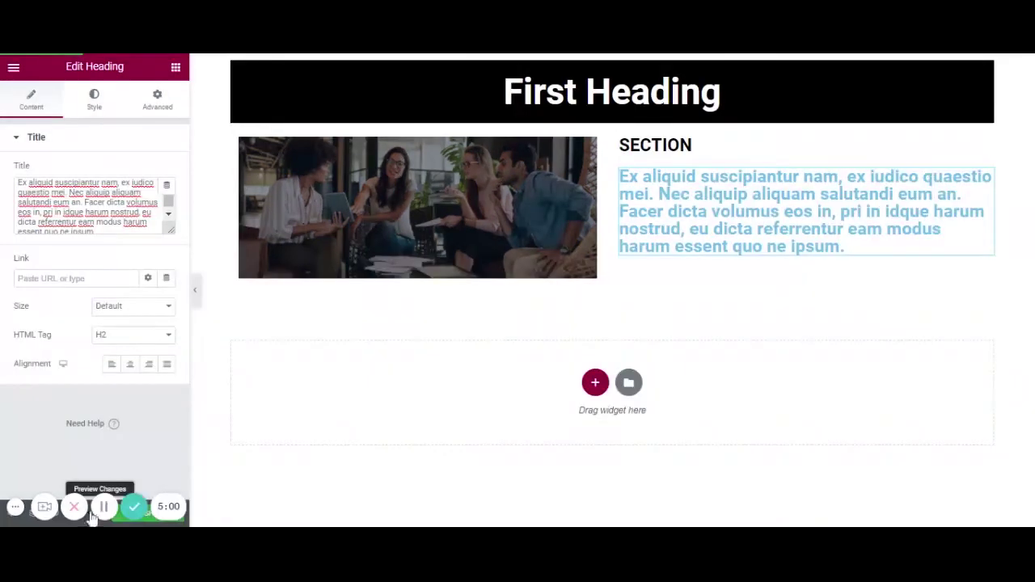
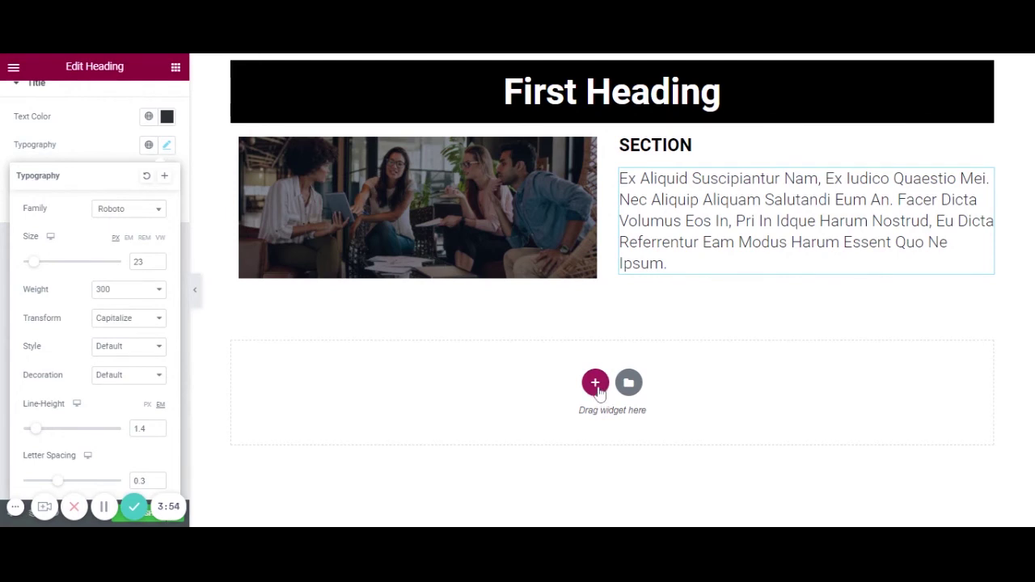
# Add a section with three equal columns below the image section and place an Image Box widget in its first column
pyautogui.click(597, 390)
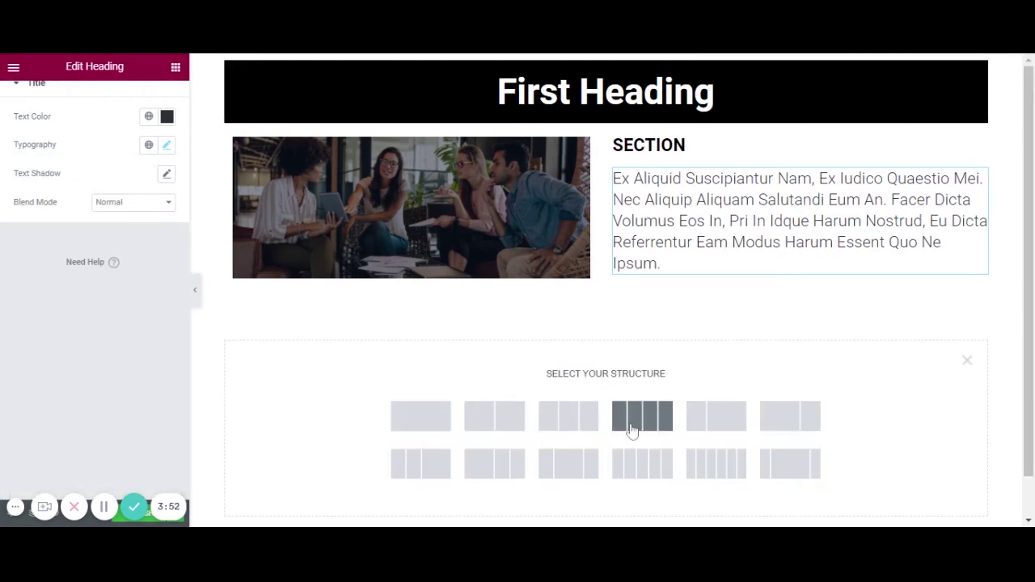
pyautogui.click(580, 416)
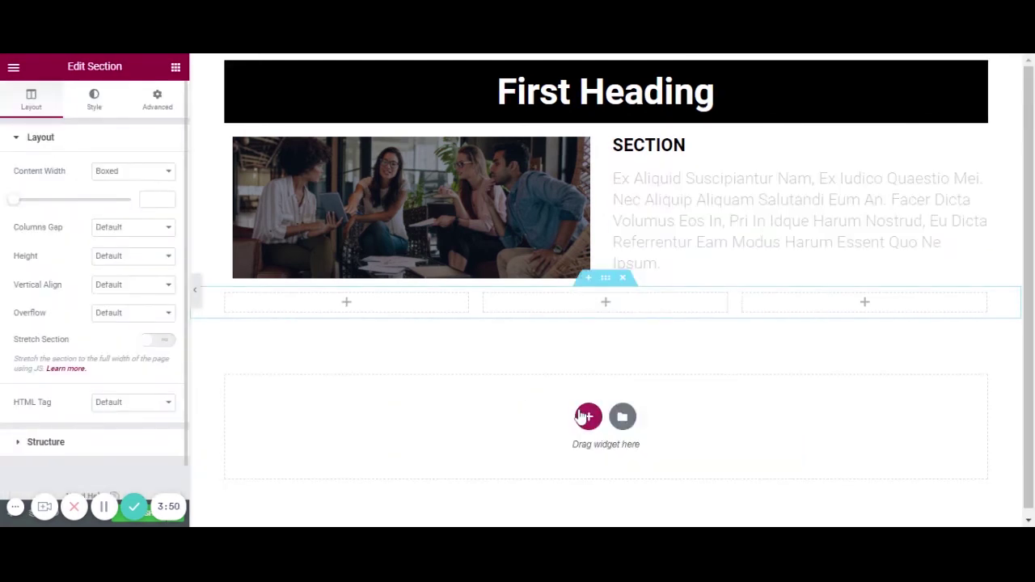
pyautogui.click(346, 305)
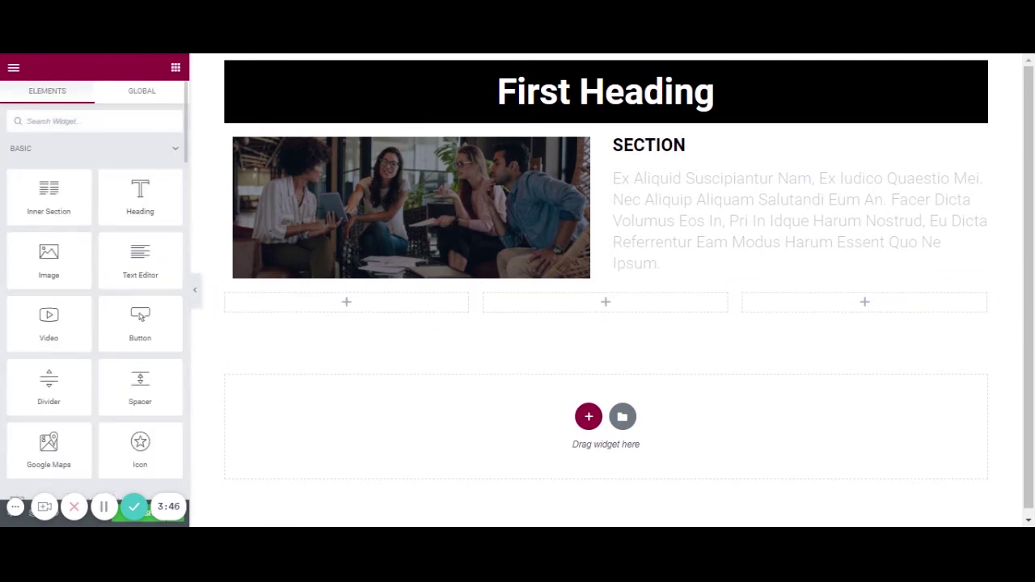
pyautogui.write('image')
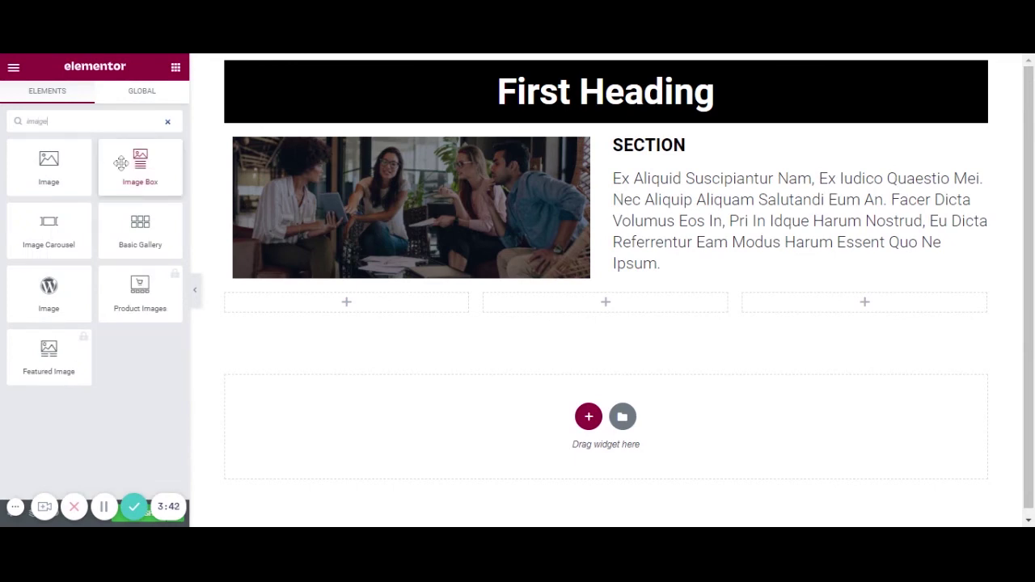
pyautogui.moveTo(168, 184); pyautogui.dragTo(331, 303)
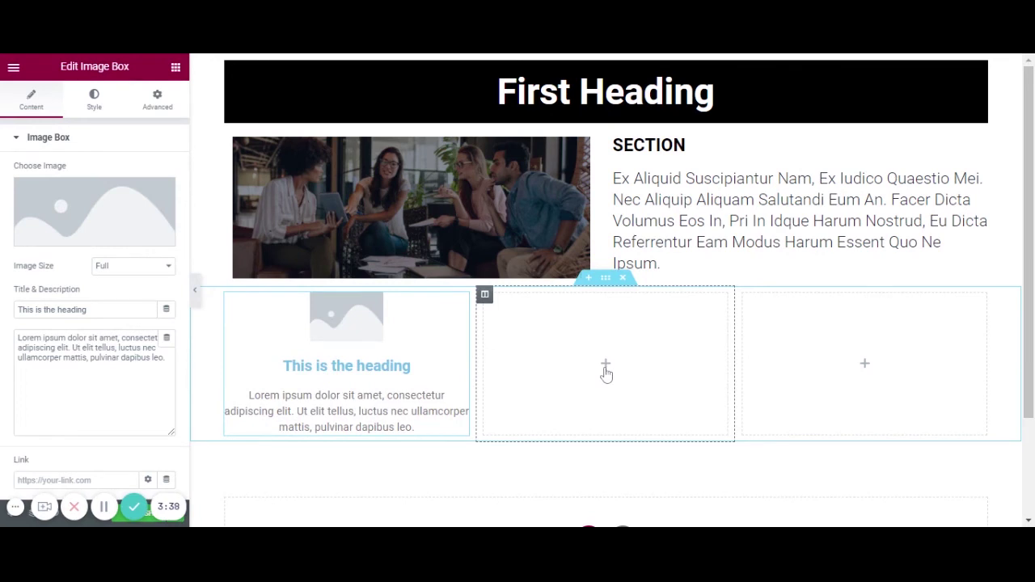
# Place an Image Box widget in each of the second and third columns of the three-column section
pyautogui.click(606, 366)
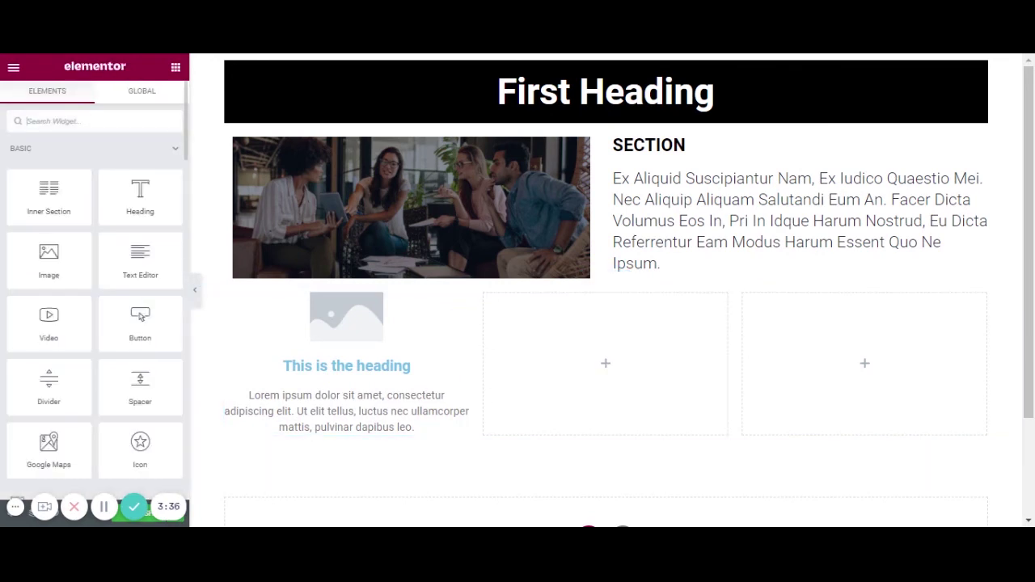
pyautogui.write('ima')
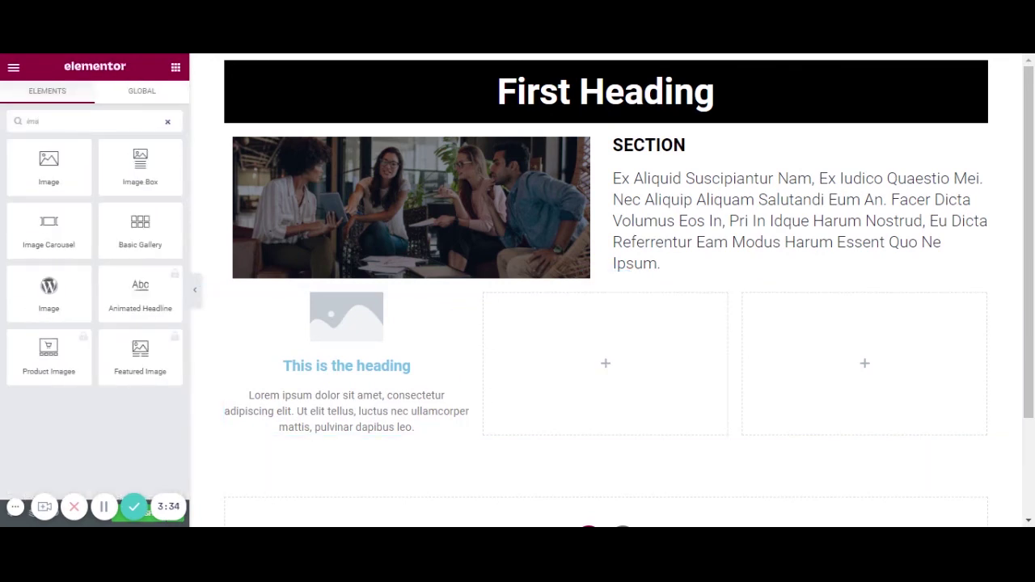
pyautogui.moveTo(153, 180); pyautogui.dragTo(596, 365)
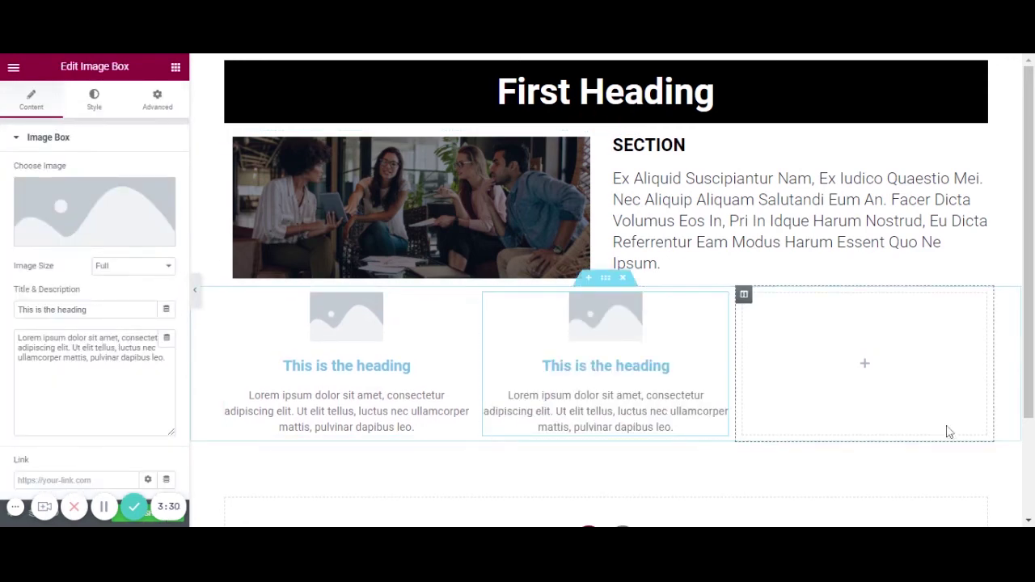
pyautogui.click(865, 364)
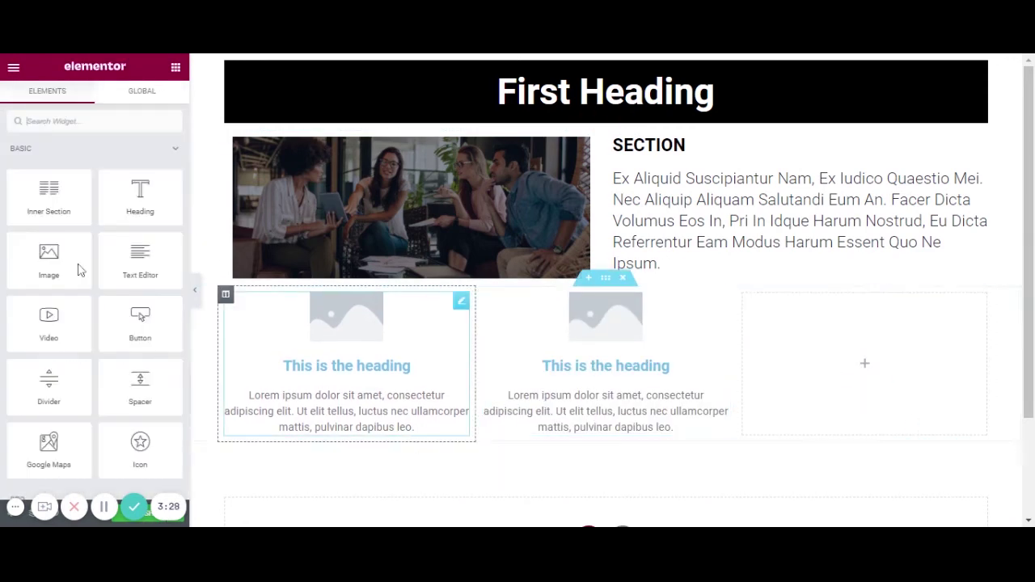
pyautogui.write('image')
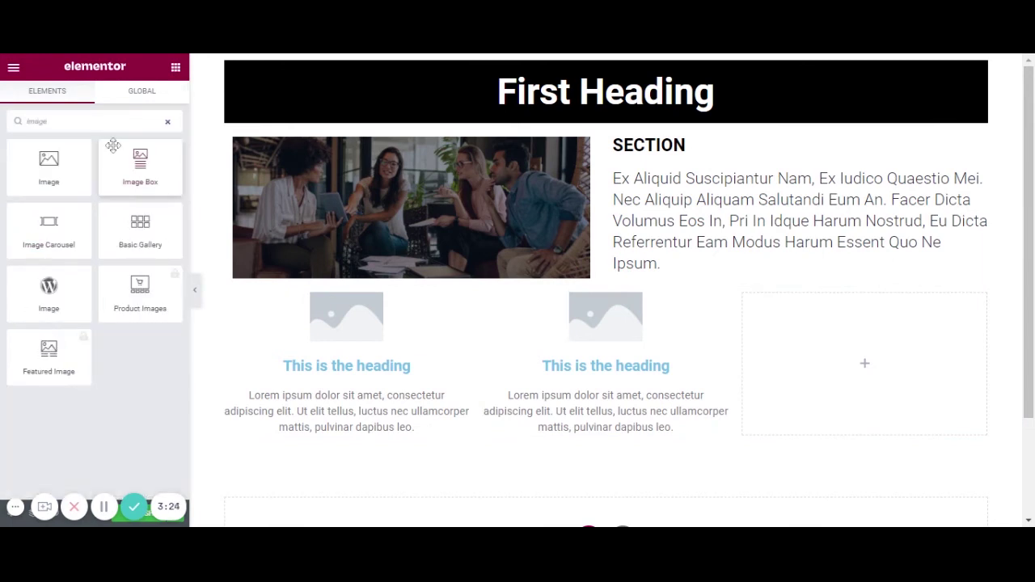
pyautogui.moveTo(136, 165); pyautogui.dragTo(798, 324)
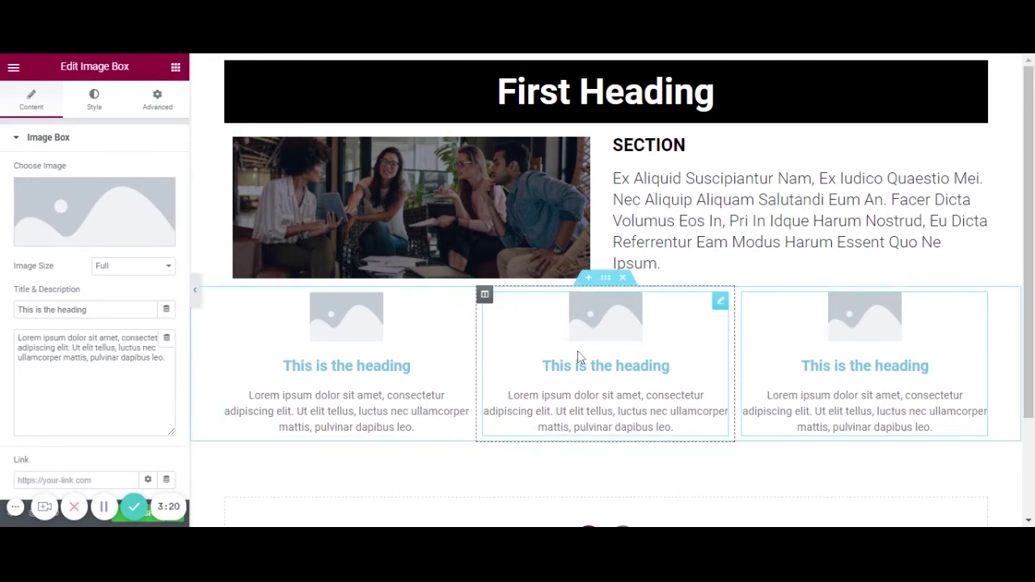
# Replace the first Image Box's placeholder with the bright, undarkened photo of the group talking from the media library
pyautogui.click(338, 331)
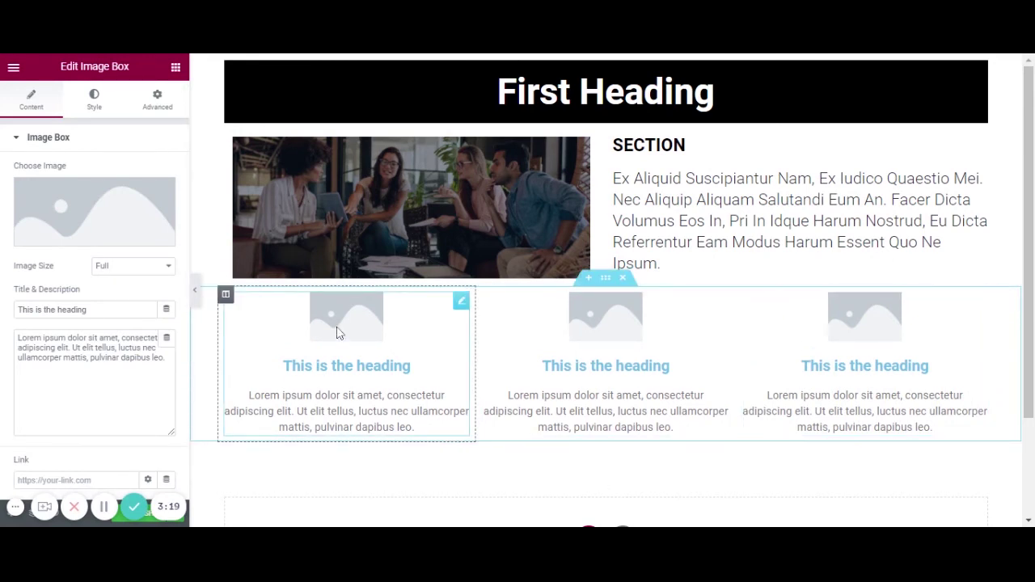
pyautogui.click(107, 234)
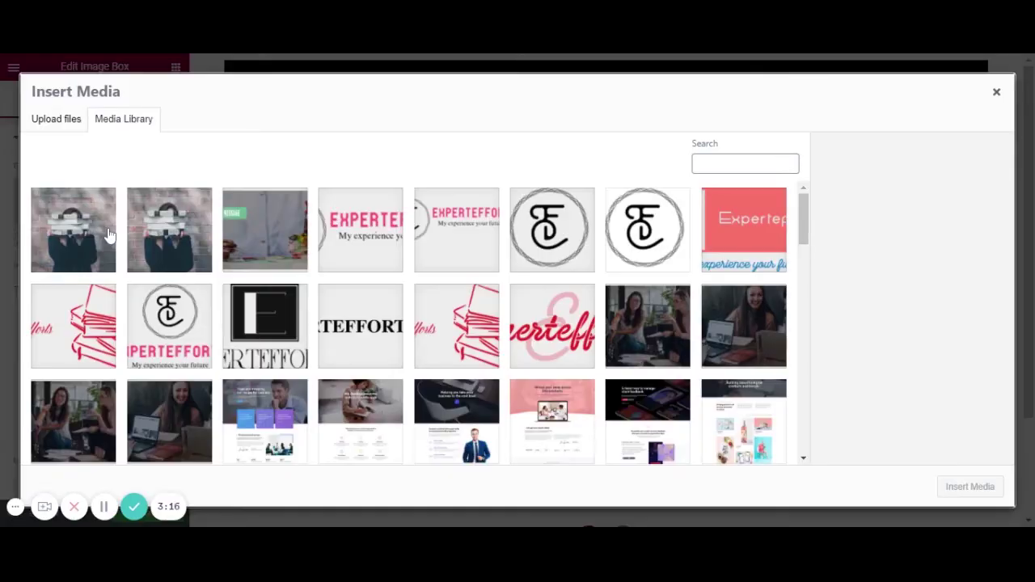
pyautogui.click(736, 316)
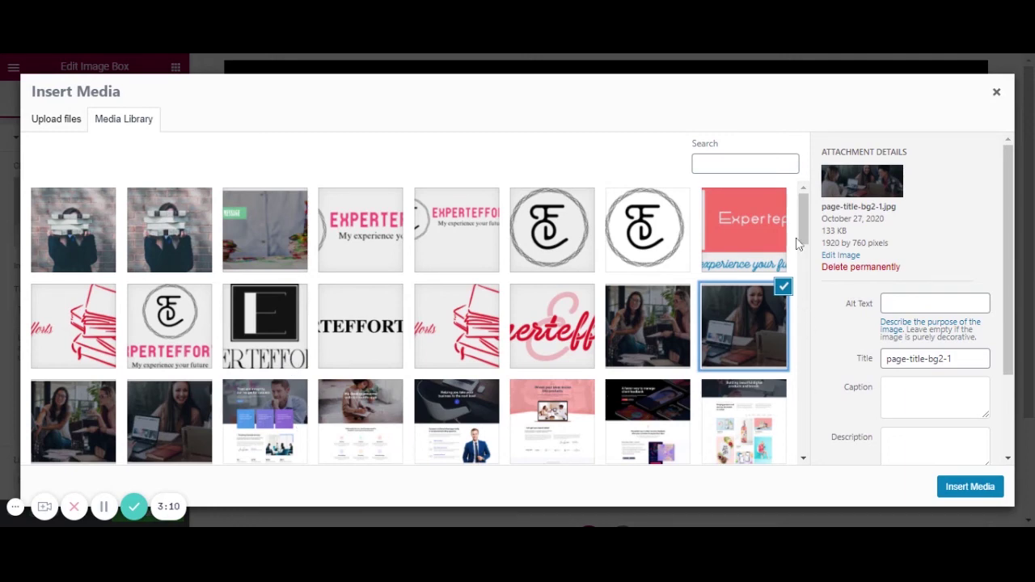
pyautogui.moveTo(800, 243); pyautogui.dragTo(803, 302)
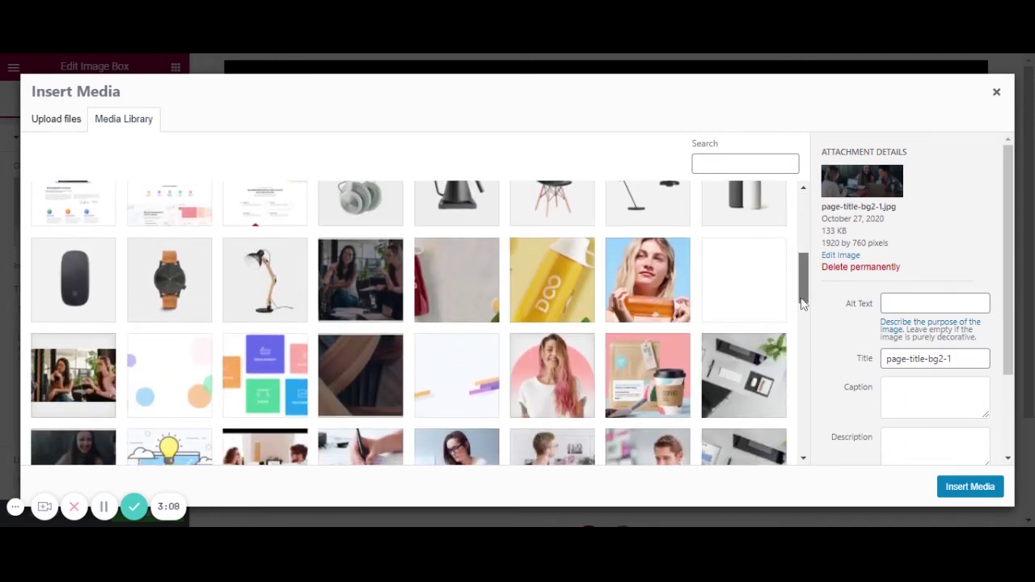
pyautogui.click(96, 368)
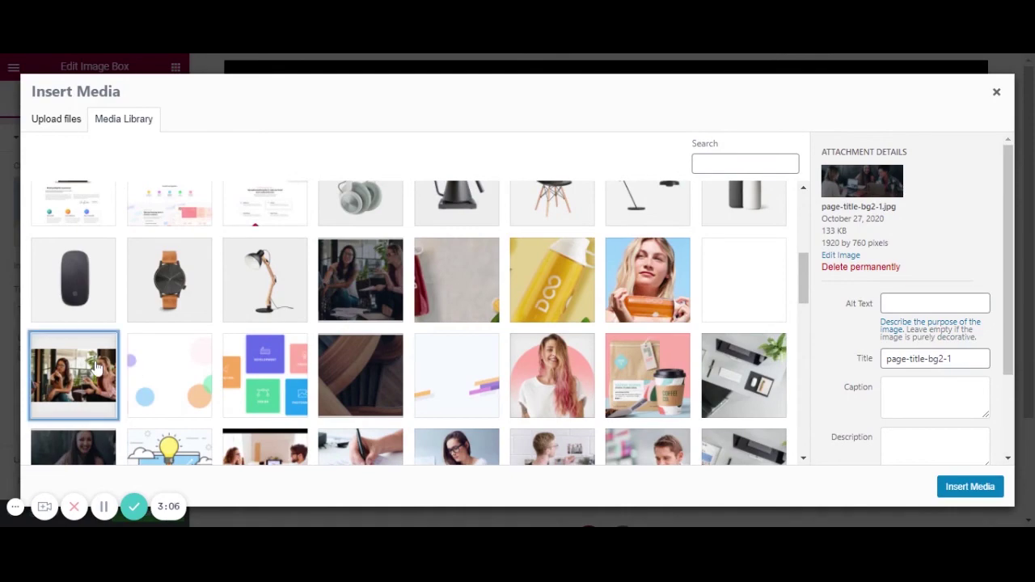
pyautogui.click(971, 487)
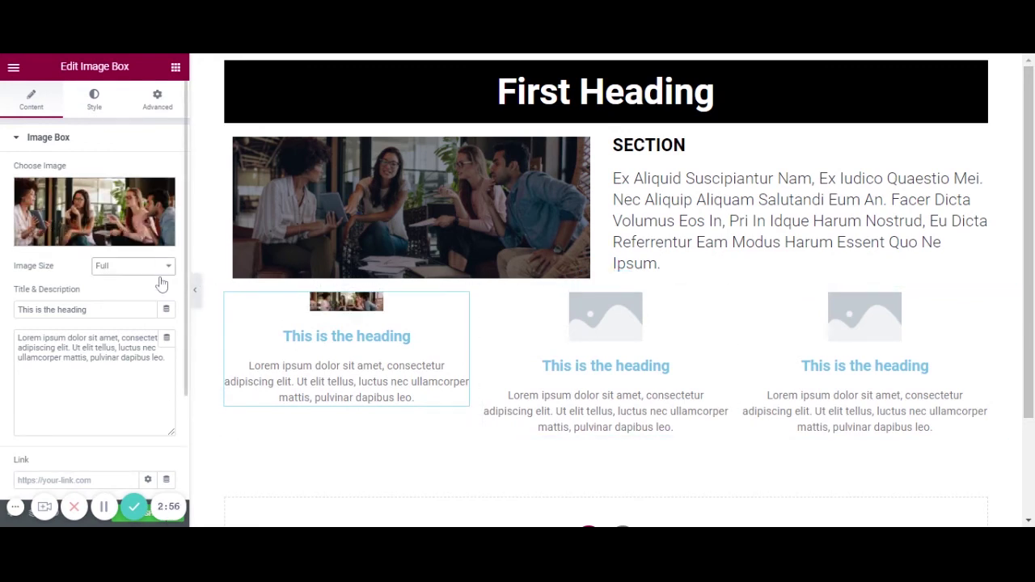
# Set the image width of the first Image Box to 100%
pyautogui.click(167, 388)
pyautogui.click(93, 102)
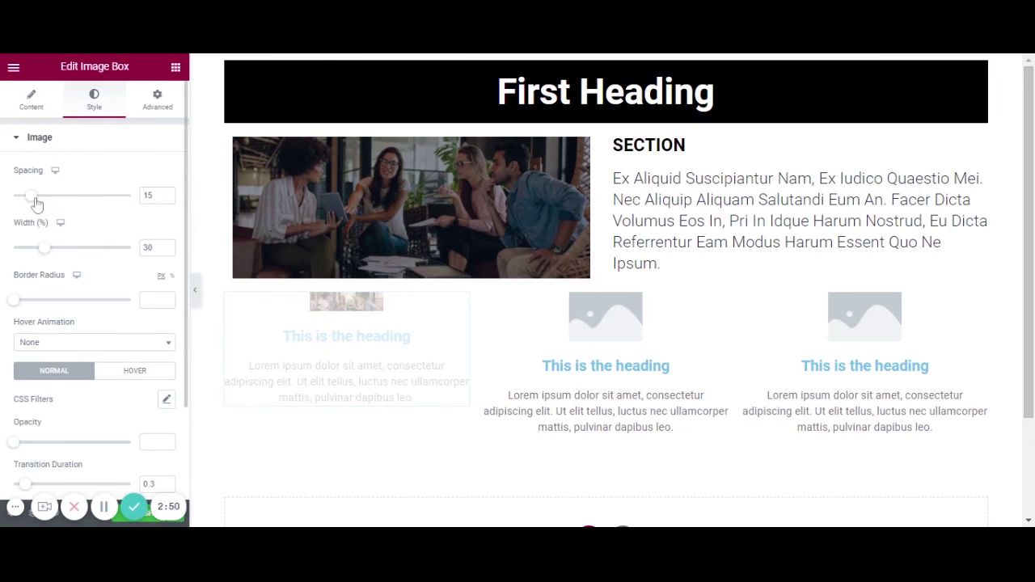
pyautogui.moveTo(46, 257); pyautogui.dragTo(503, 404)
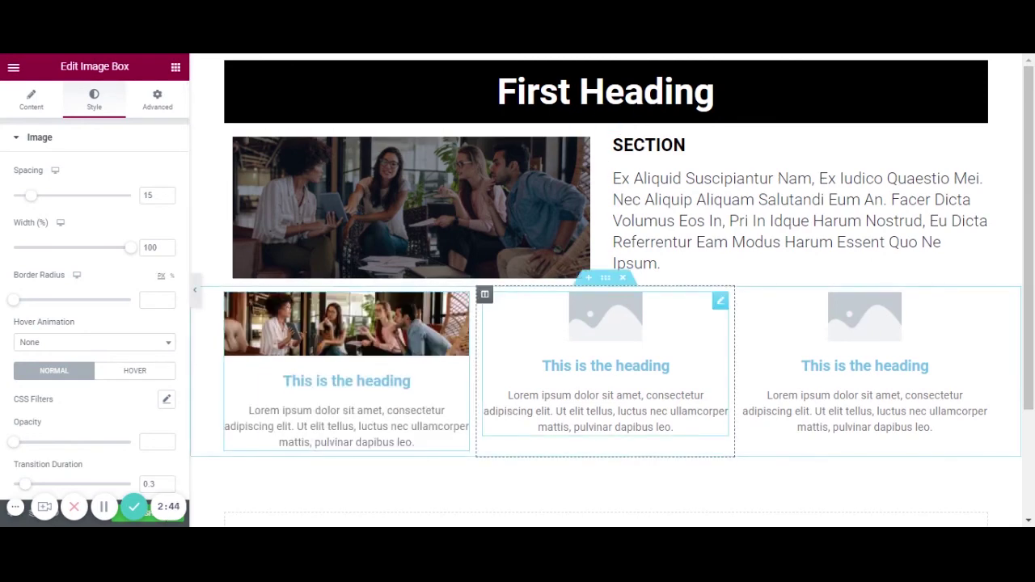
# Add a section with a wide first and a narrow second column below the image boxes and place a Video widget in the narrow column
pyautogui.scroll(-3, 606, 291)
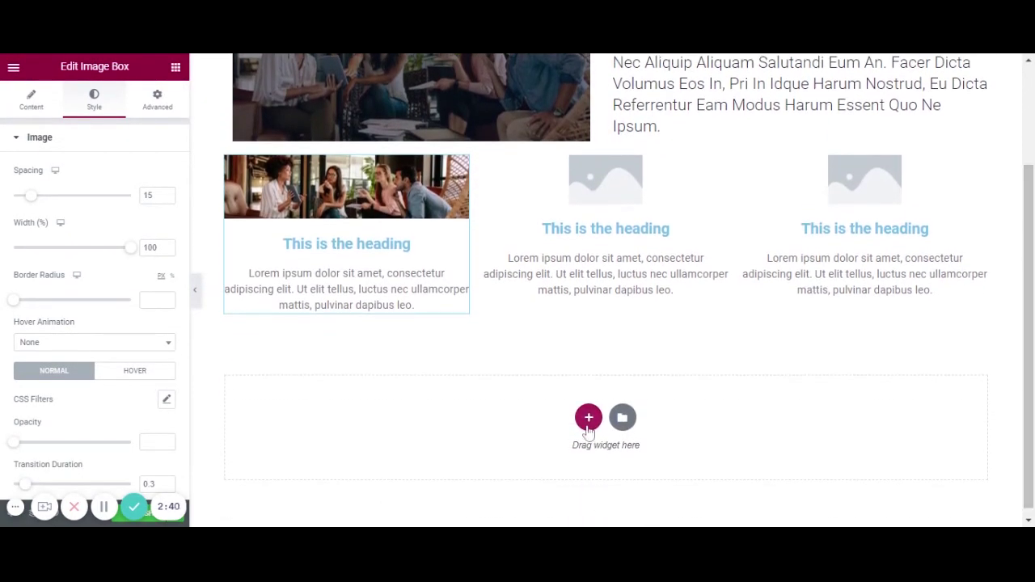
pyautogui.click(587, 429)
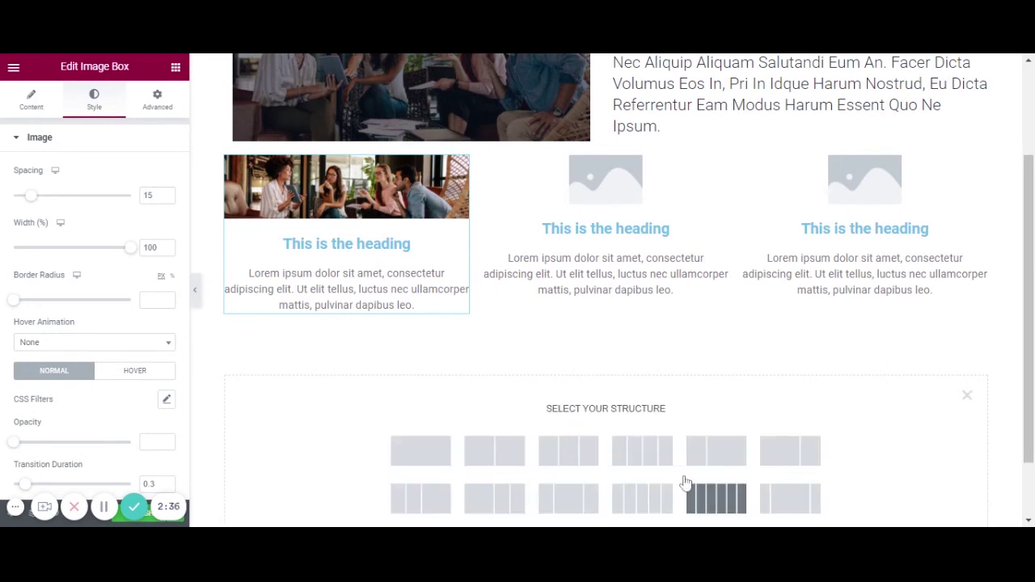
pyautogui.click(782, 472)
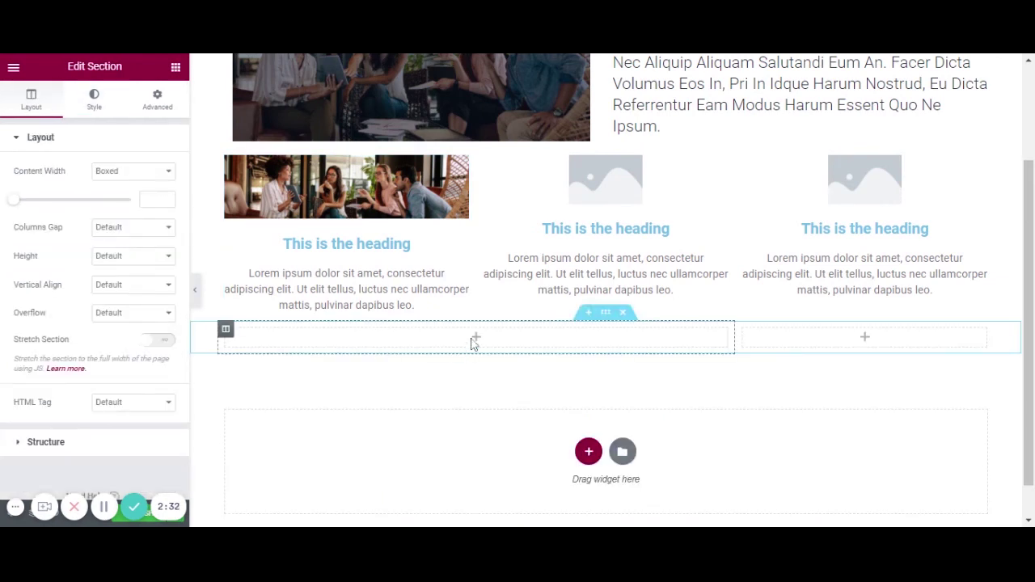
pyautogui.click(175, 68)
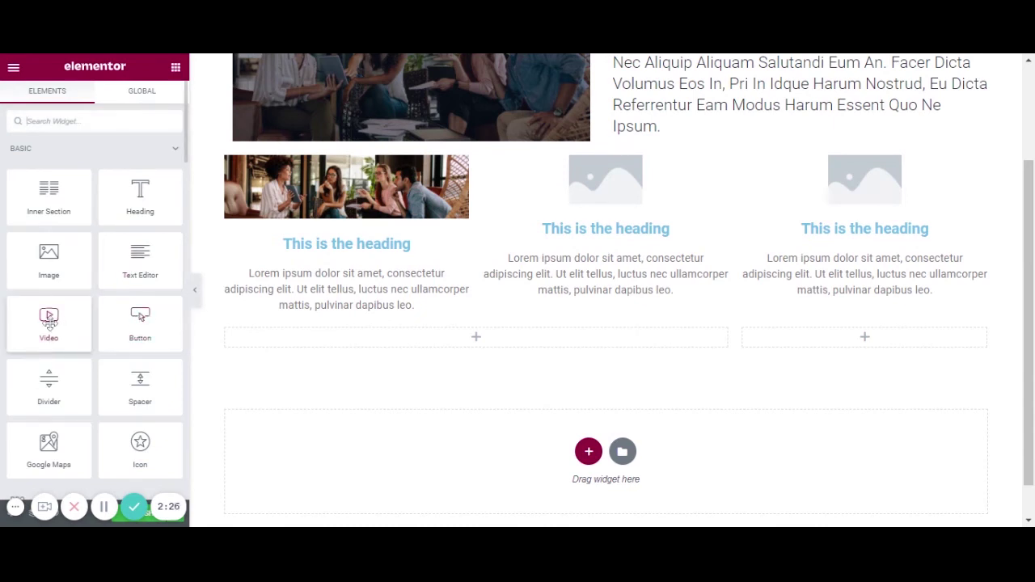
pyautogui.moveTo(136, 329); pyautogui.dragTo(893, 340)
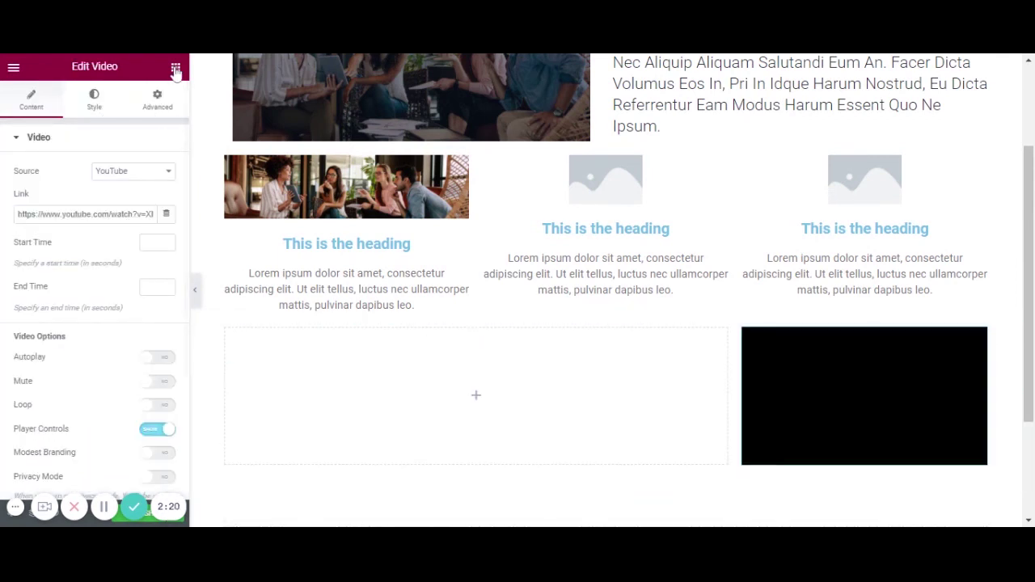
# Find the Image Carousel widget by searching for "imag" and place it in the wide empty column beside the video
pyautogui.click(477, 400)
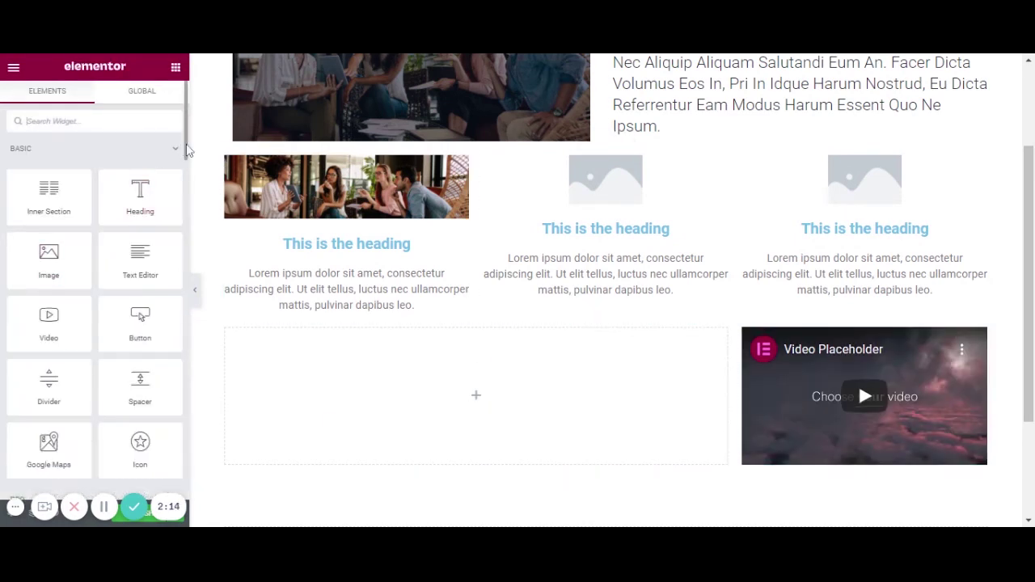
pyautogui.moveTo(186, 150)
pyautogui.mouseDown()
pyautogui.moveTo(185, 248)
pyautogui.moveTo(186, 153)
pyautogui.mouseUp()
pyautogui.write('imag')
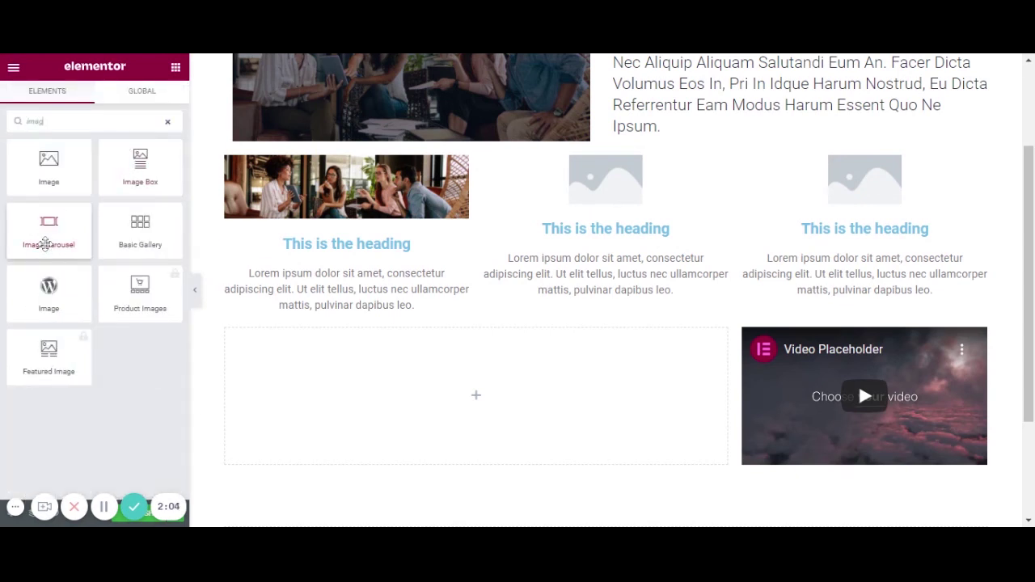
pyautogui.moveTo(47, 244); pyautogui.dragTo(486, 396)
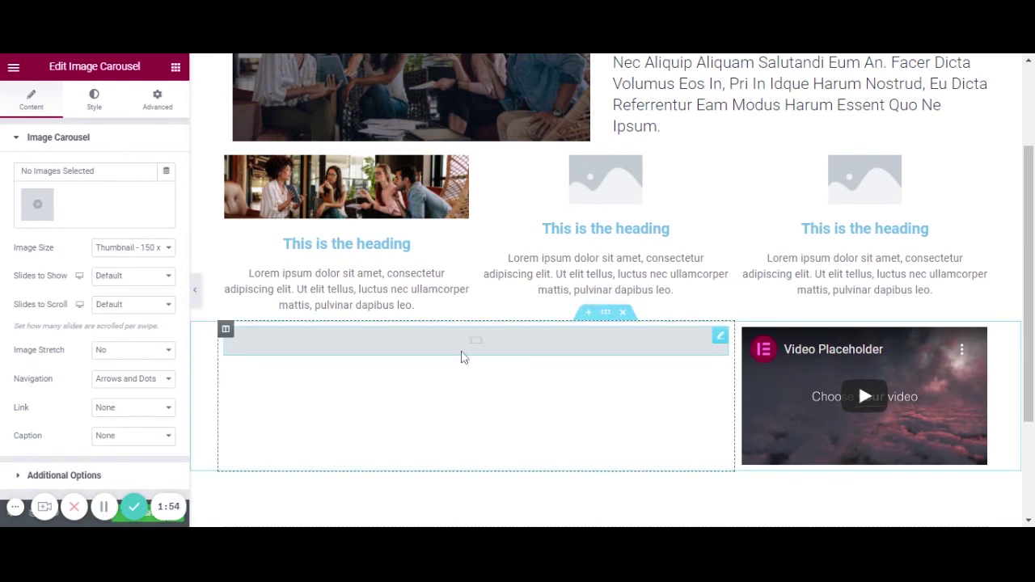
# Fill the carousel with a gallery of page-title-bg3-1, page-title-bg2-1, page-title-bg2, portfolio-img1 and portfolio-img2 from the media library
pyautogui.click(38, 207)
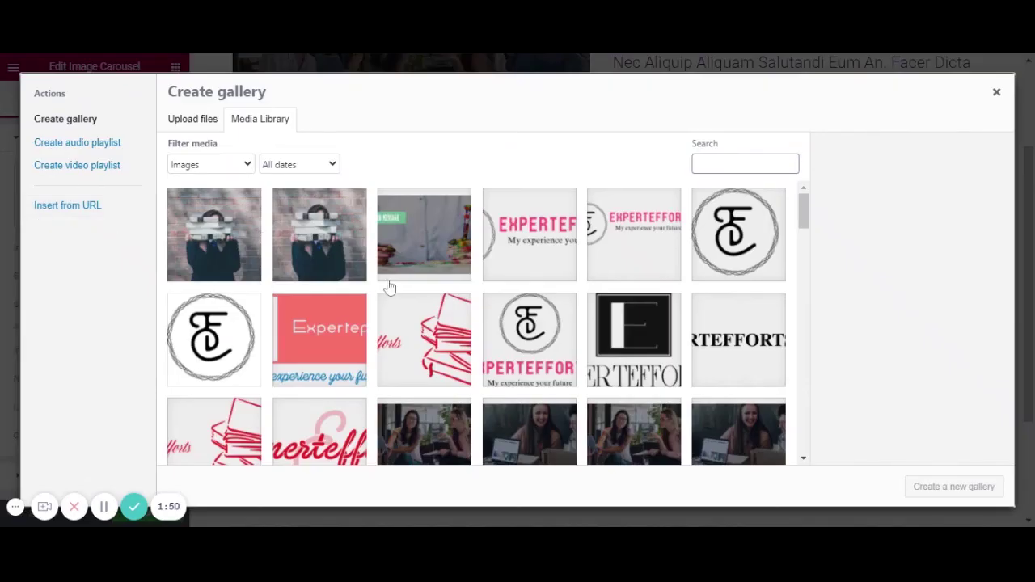
pyautogui.click(424, 462)
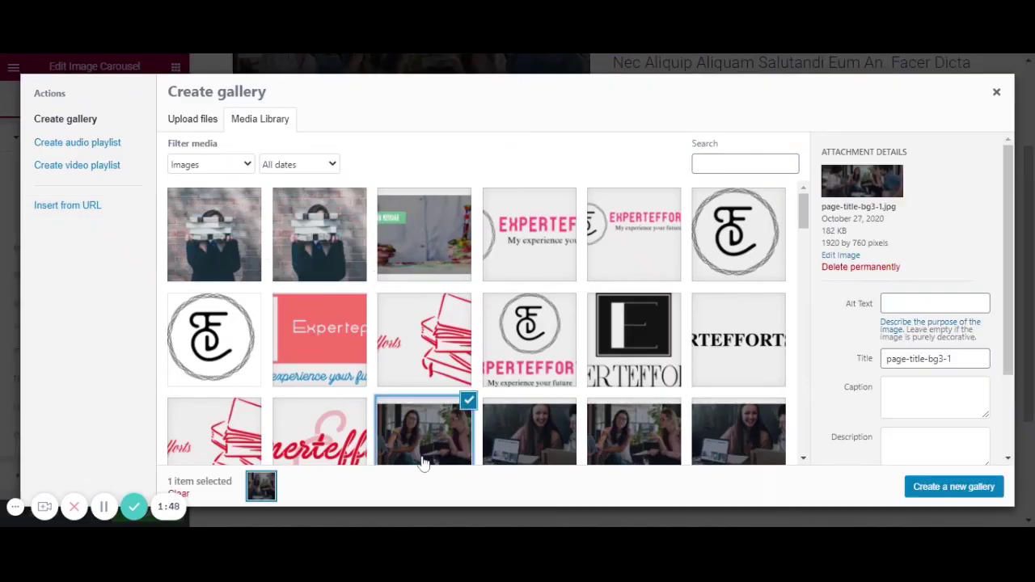
pyautogui.click(546, 459)
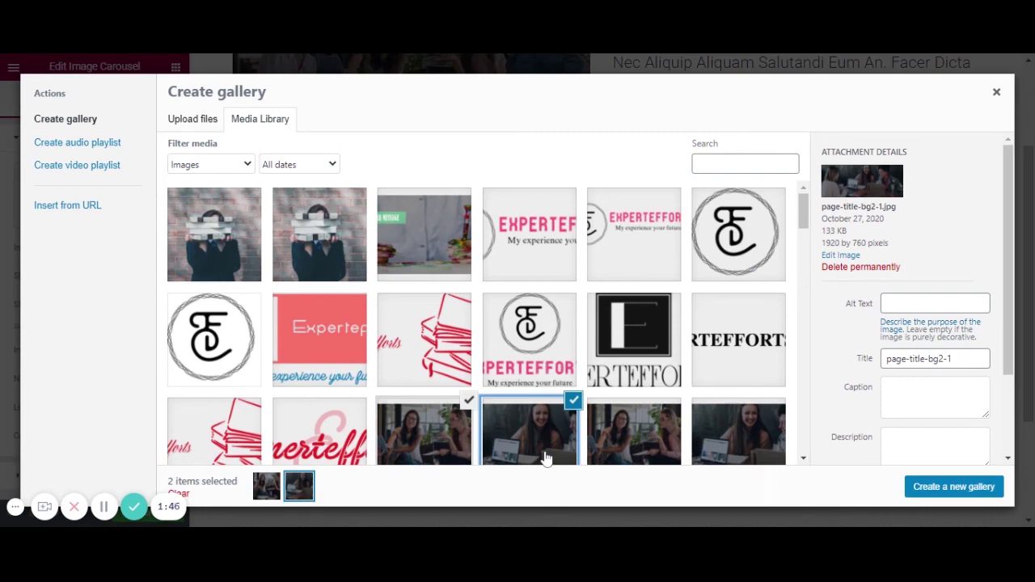
pyautogui.click(748, 430)
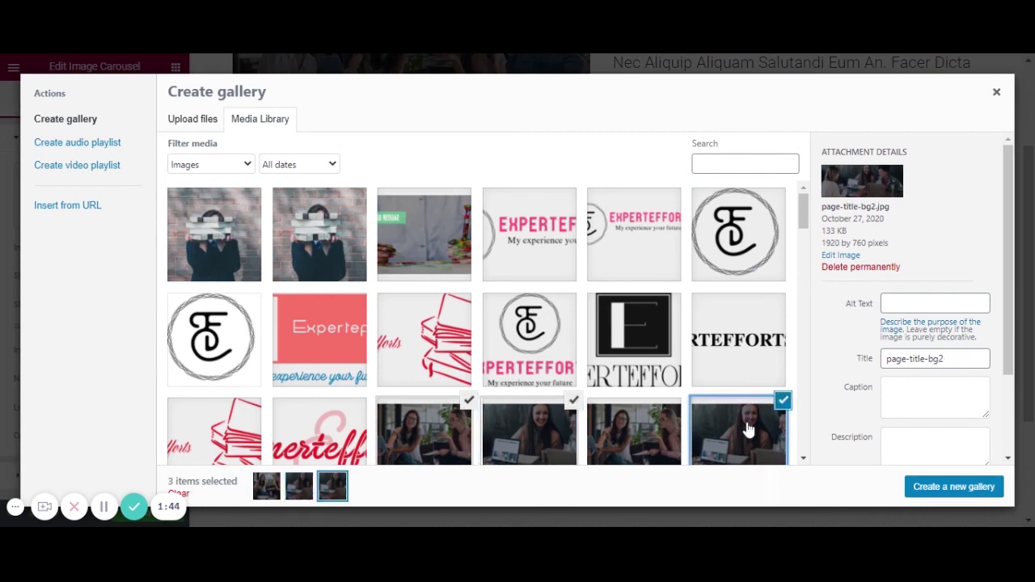
pyautogui.moveTo(805, 216); pyautogui.dragTo(805, 275)
pyautogui.click(437, 413)
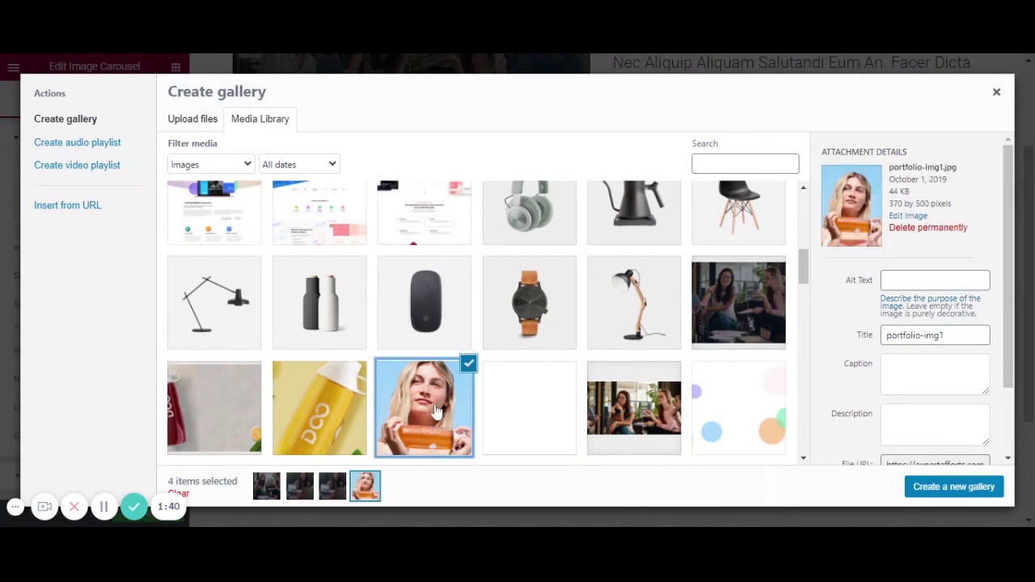
pyautogui.click(283, 422)
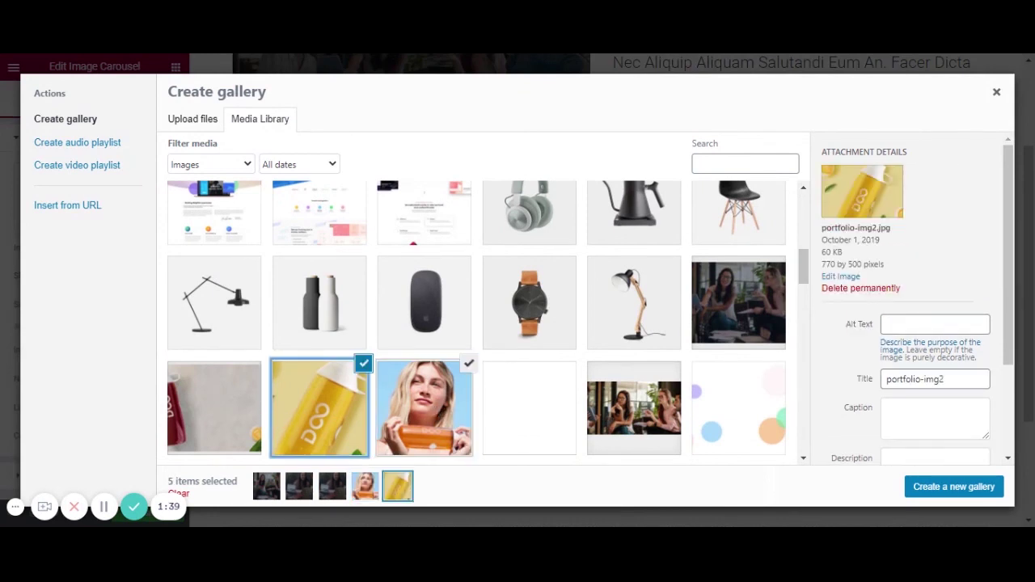
pyautogui.click(936, 487)
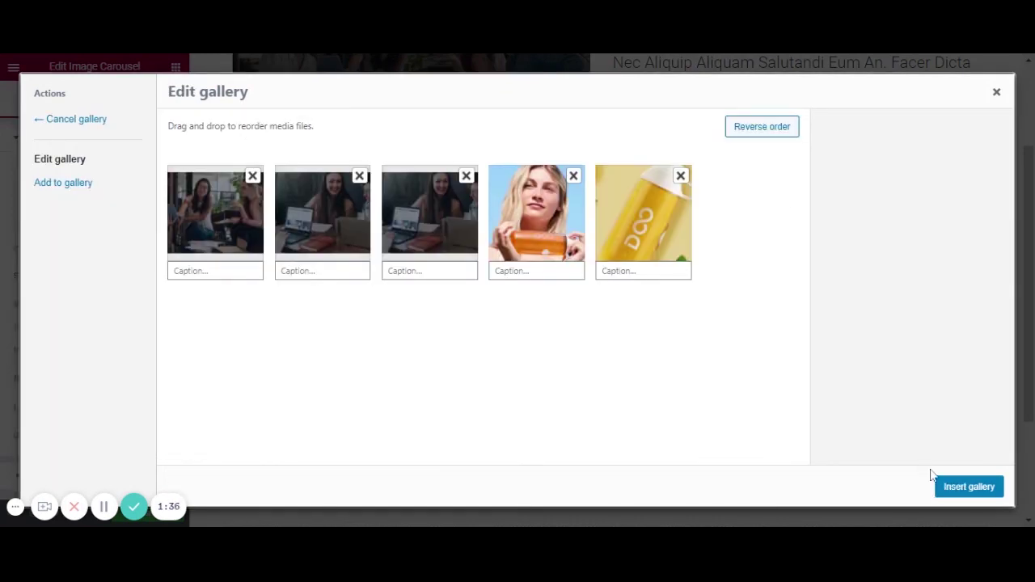
pyautogui.click(964, 488)
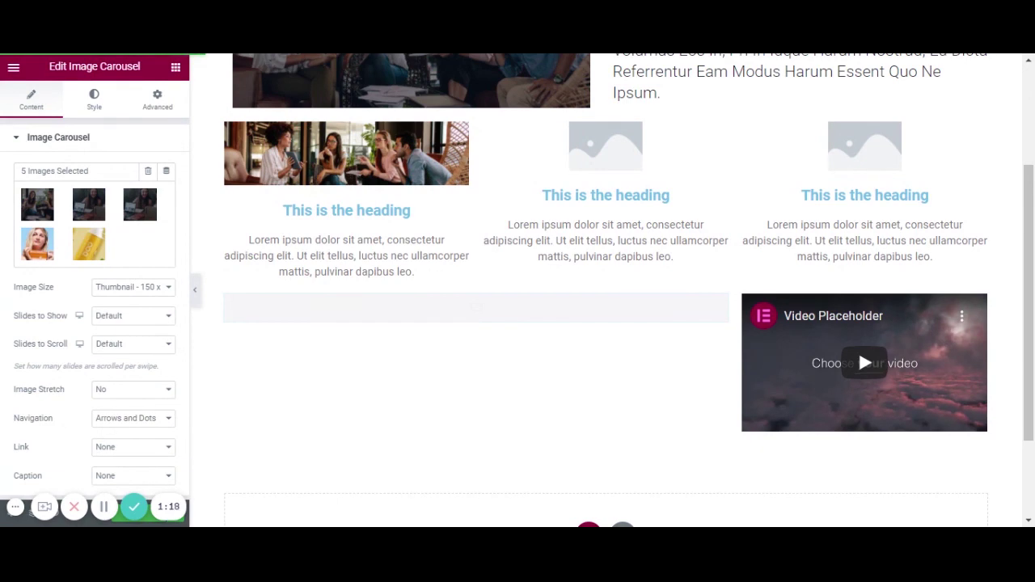
pyautogui.scroll(3, 606, 290)
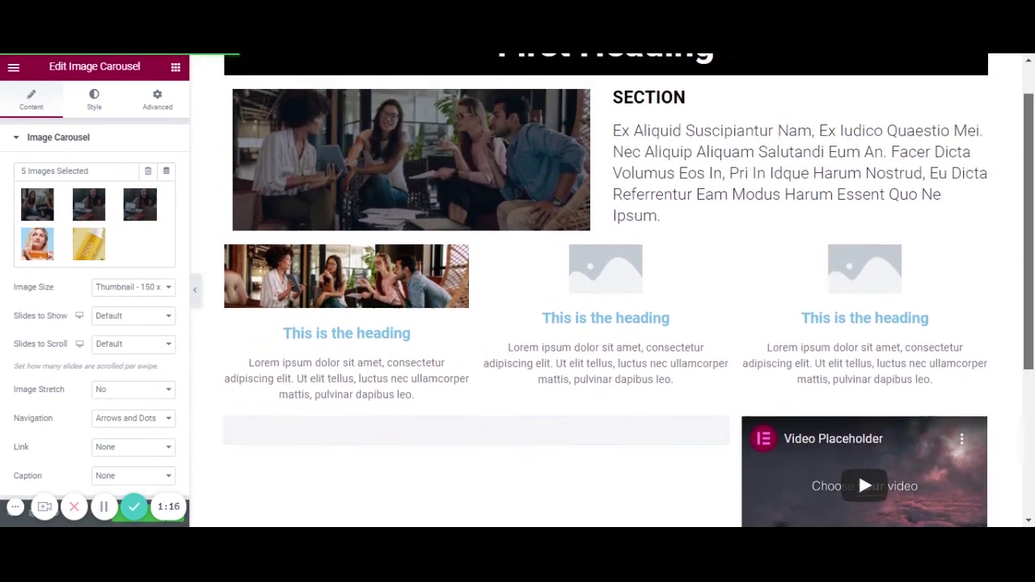